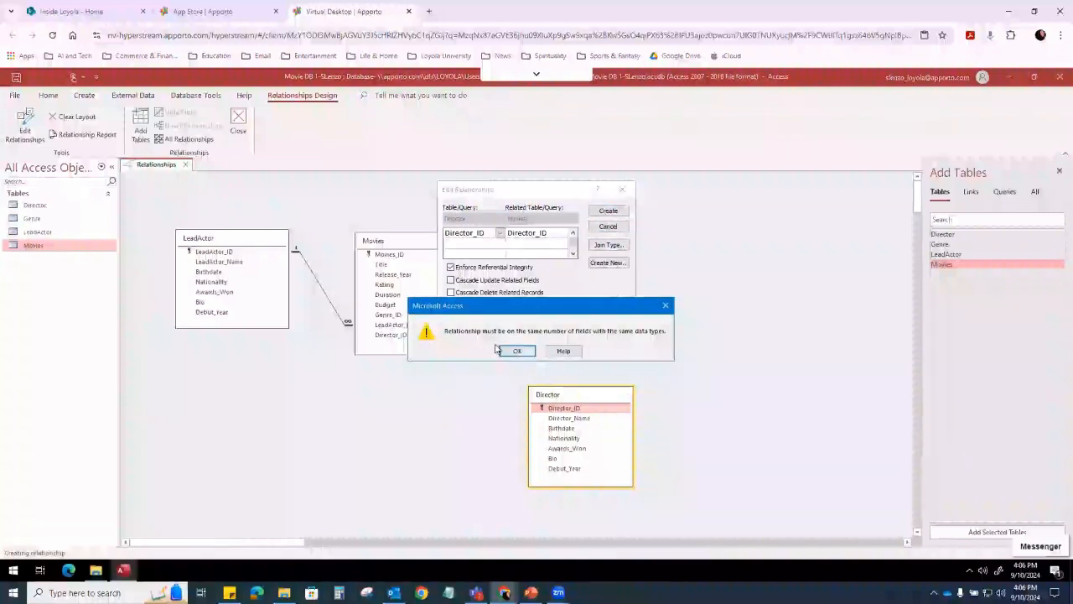
Cancel the relationship being created between Director and Movies, and close the Relationships layout
{"action": "left_click", "coordinate": [517, 351]}
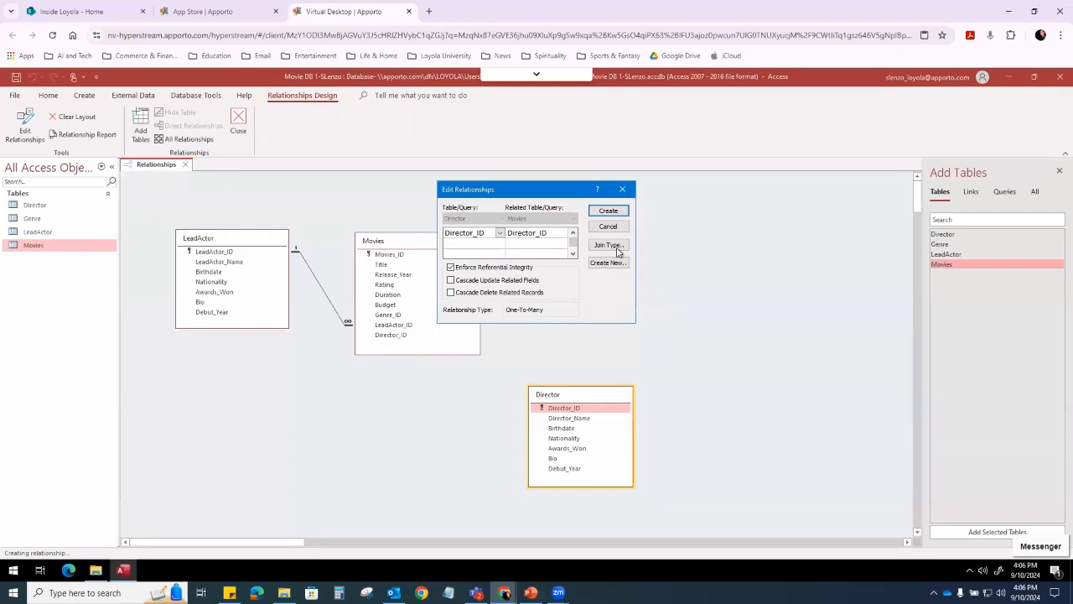
{"action": "left_click", "coordinate": [623, 191]}
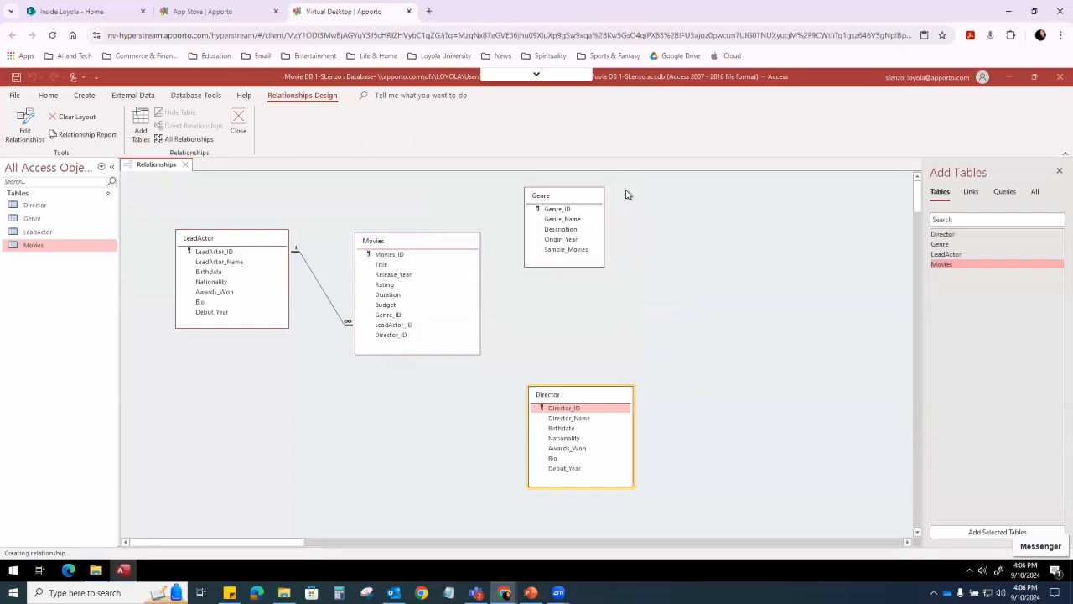
{"action": "left_click", "coordinate": [238, 122]}
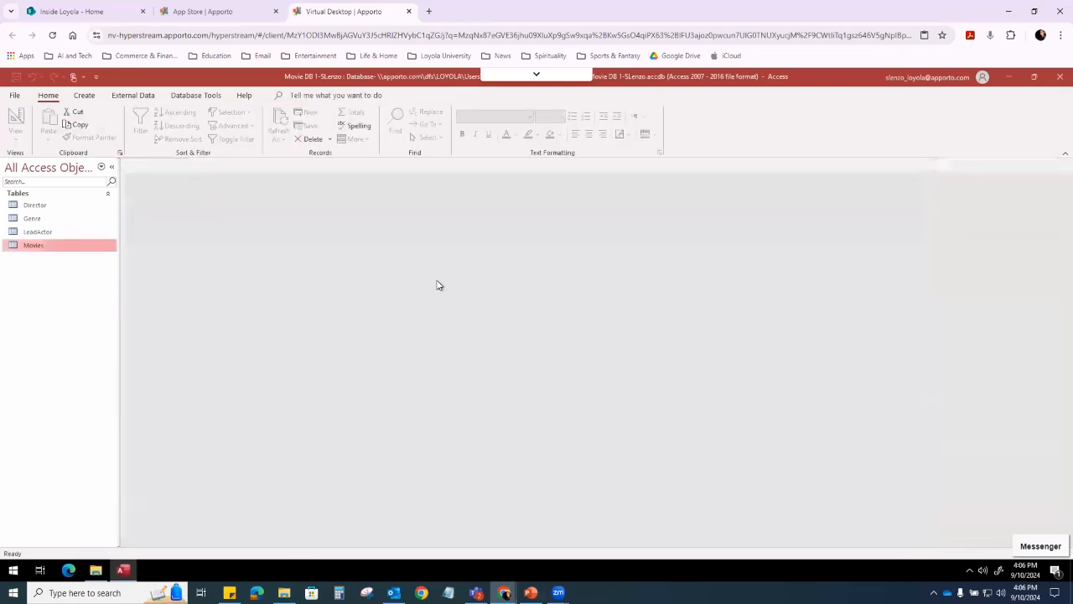
Open the Movies and Director tables and show both in Design view
{"action": "double_click", "coordinate": [36, 247]}
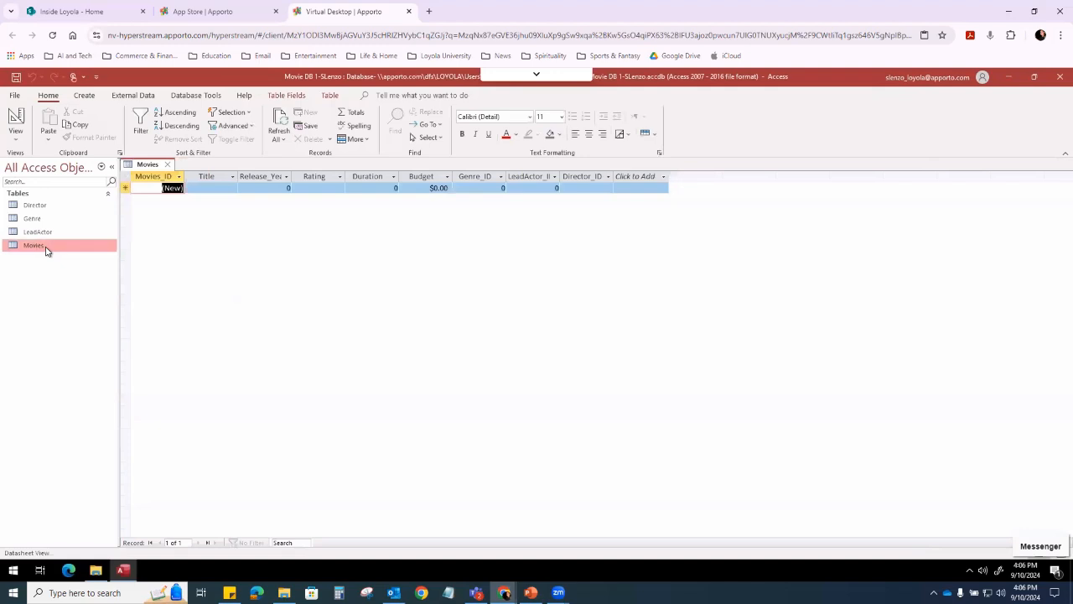
{"action": "double_click", "coordinate": [32, 206]}
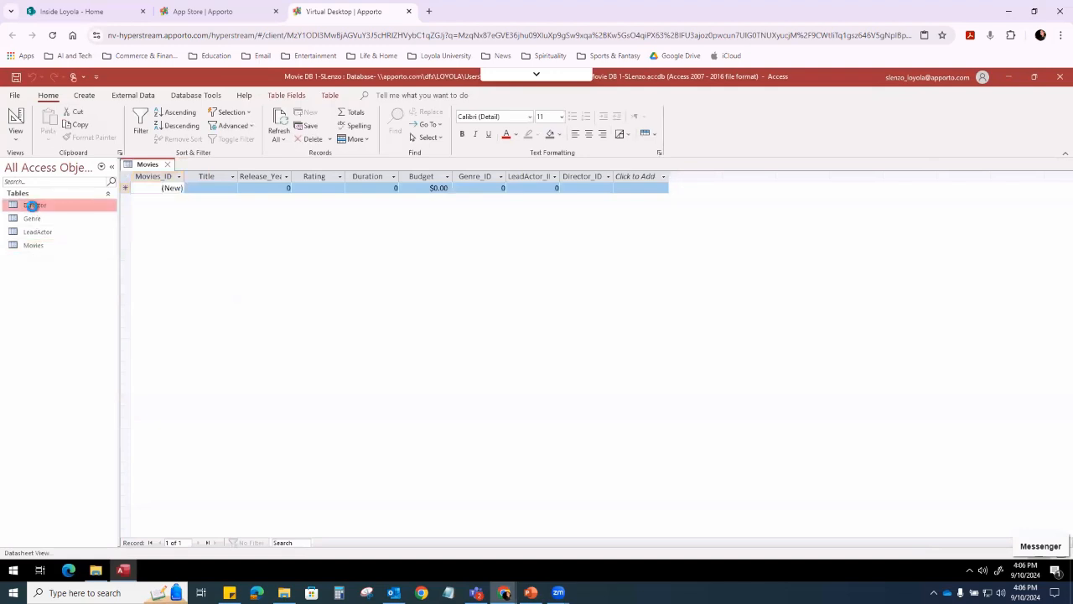
{"action": "left_click", "coordinate": [15, 122]}
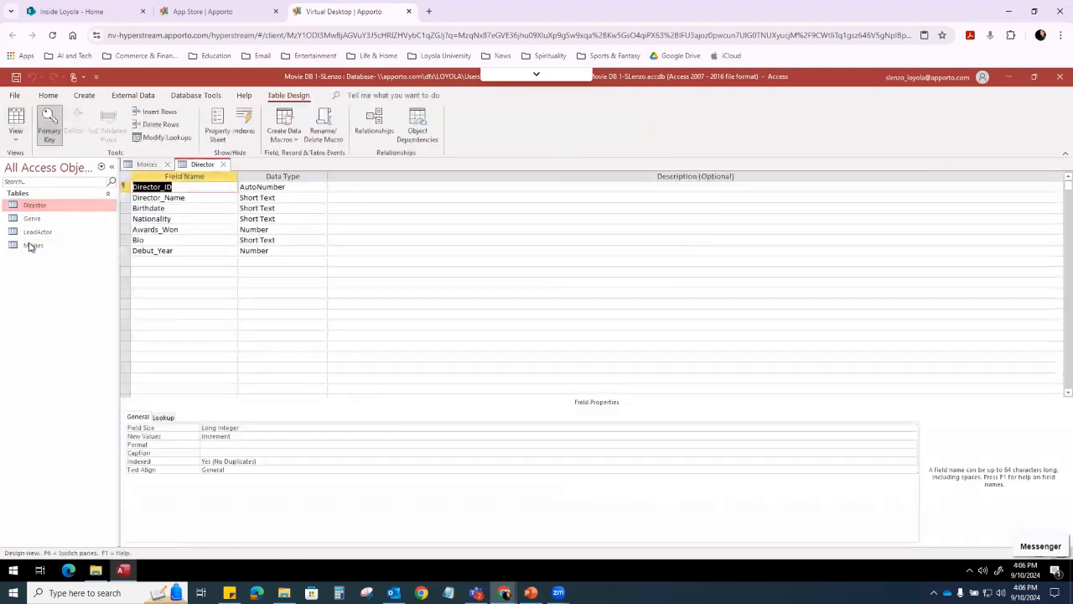
{"action": "left_click", "coordinate": [141, 164]}
{"action": "left_click", "coordinate": [17, 119]}
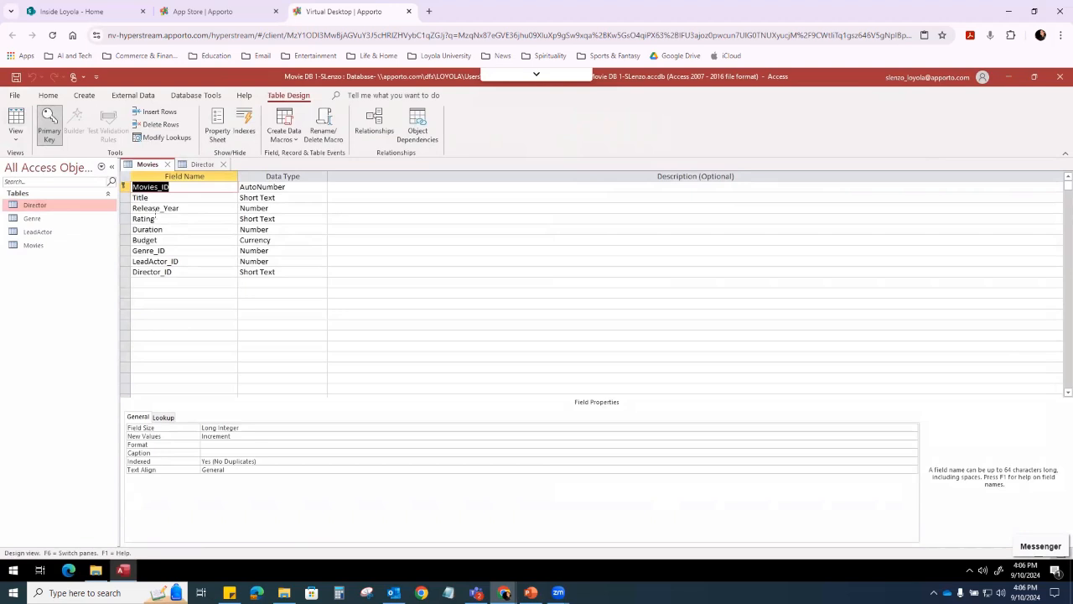
Compare the data type of the Director_ID field in the Movies table with that in the Director table
{"action": "left_click", "coordinate": [128, 271]}
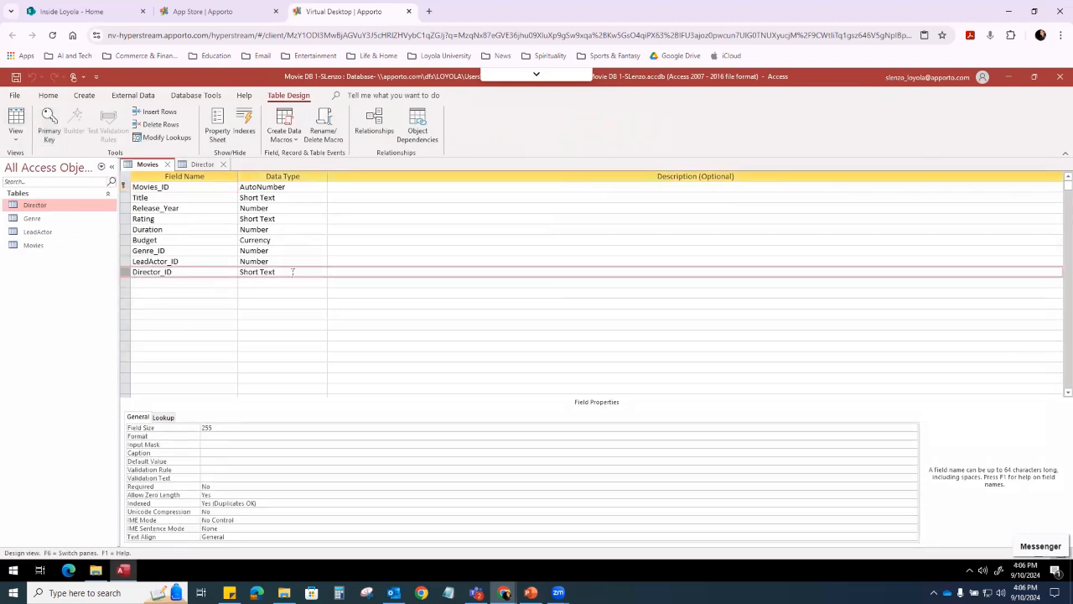
{"action": "left_click", "coordinate": [201, 164]}
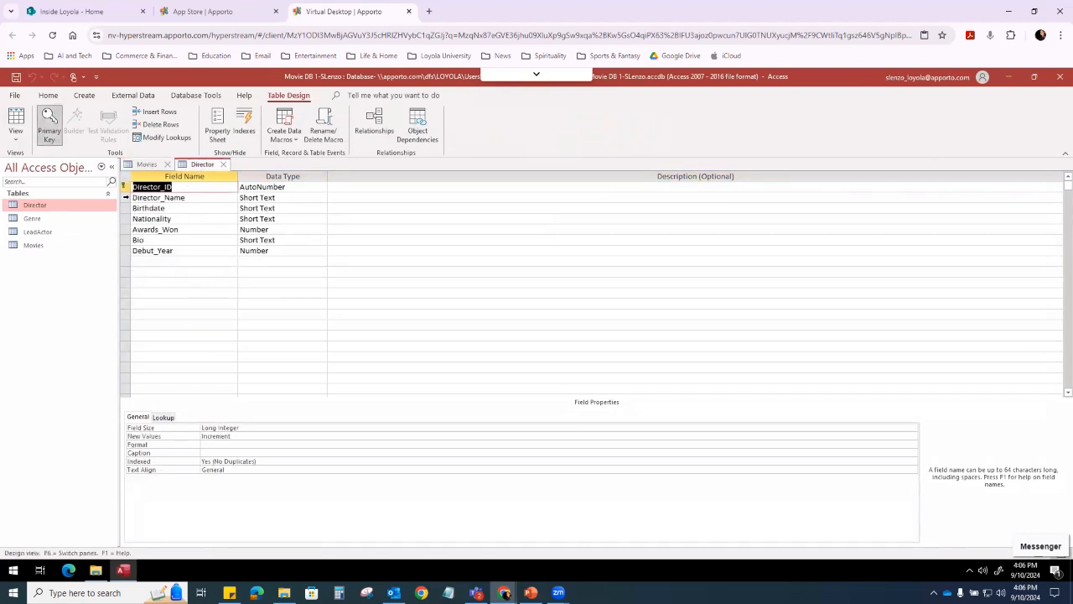
{"action": "left_click", "coordinate": [125, 187]}
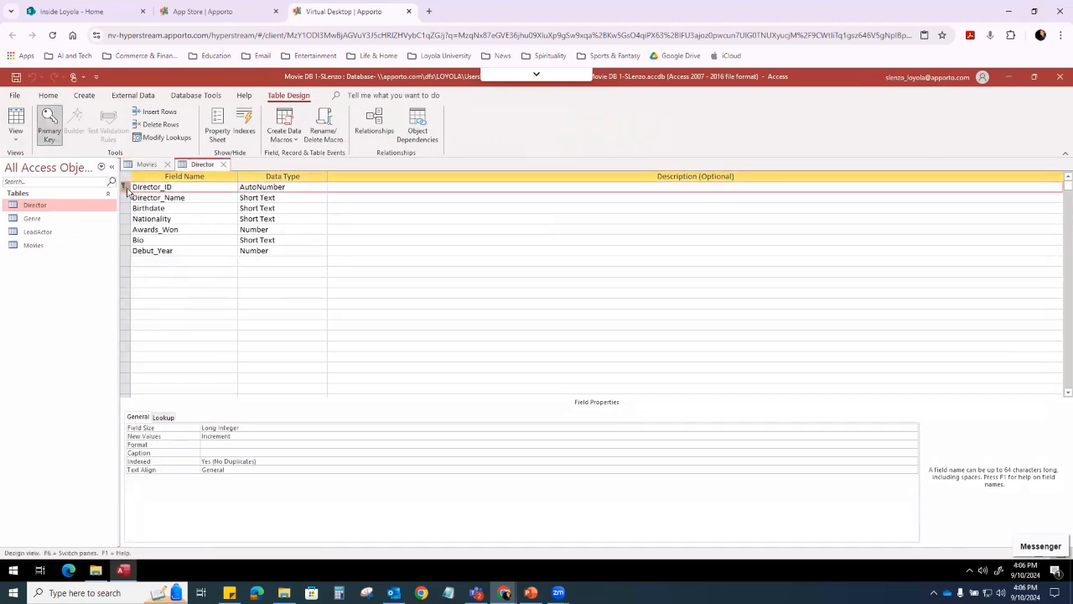
{"action": "left_click", "coordinate": [291, 187]}
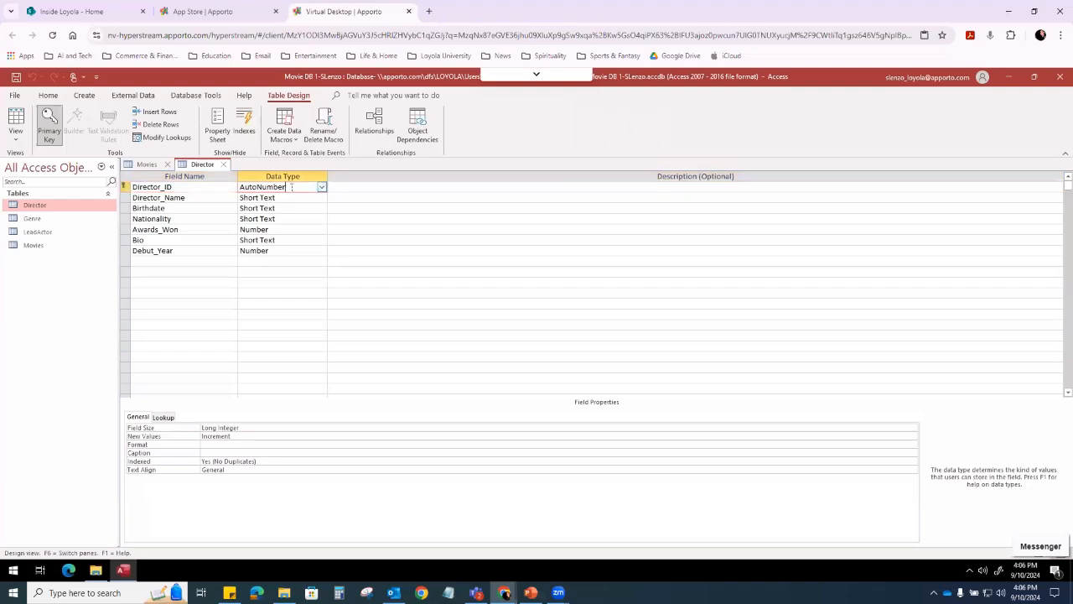
{"action": "left_click", "coordinate": [148, 164]}
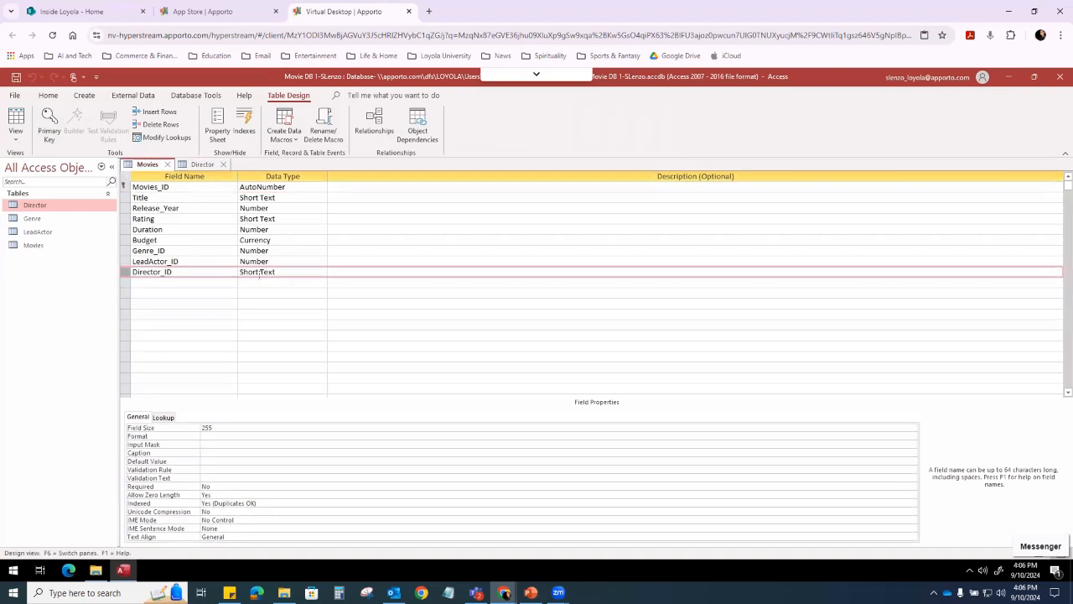
{"action": "left_click", "coordinate": [202, 164]}
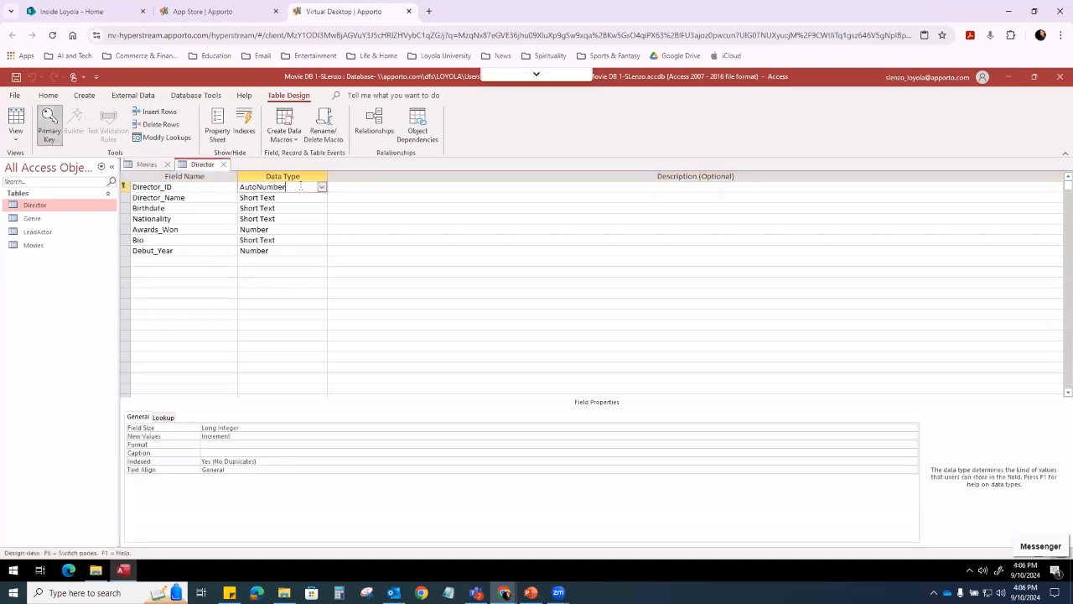
Set the Director_ID data type in the Movies table to Number, saving the design change and closing both tables
{"action": "left_click", "coordinate": [148, 166]}
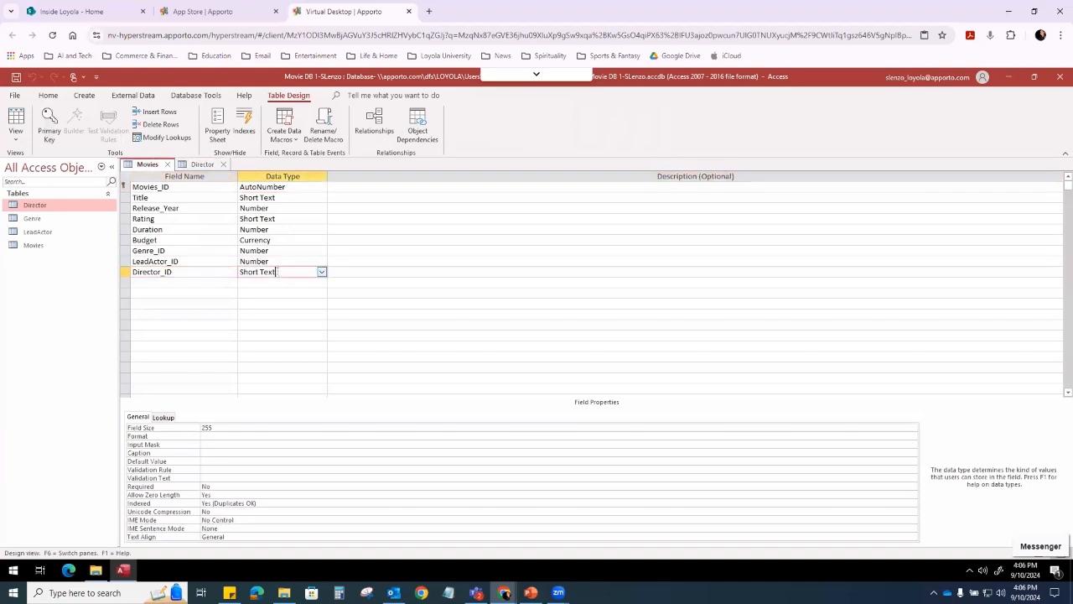
{"action": "left_click", "coordinate": [322, 274]}
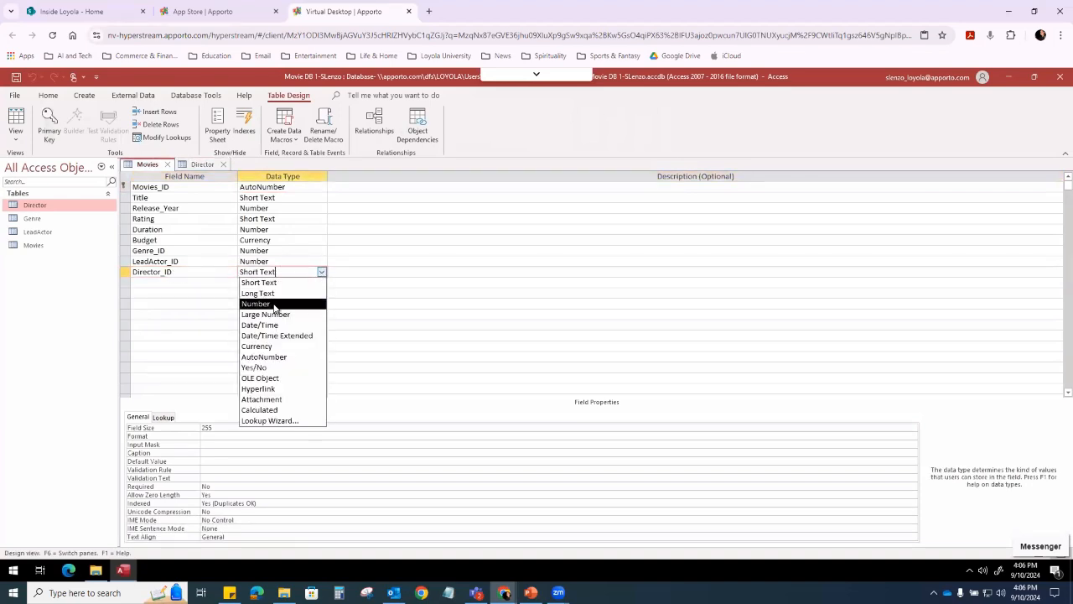
{"action": "left_click", "coordinate": [275, 299]}
{"action": "left_click", "coordinate": [269, 282]}
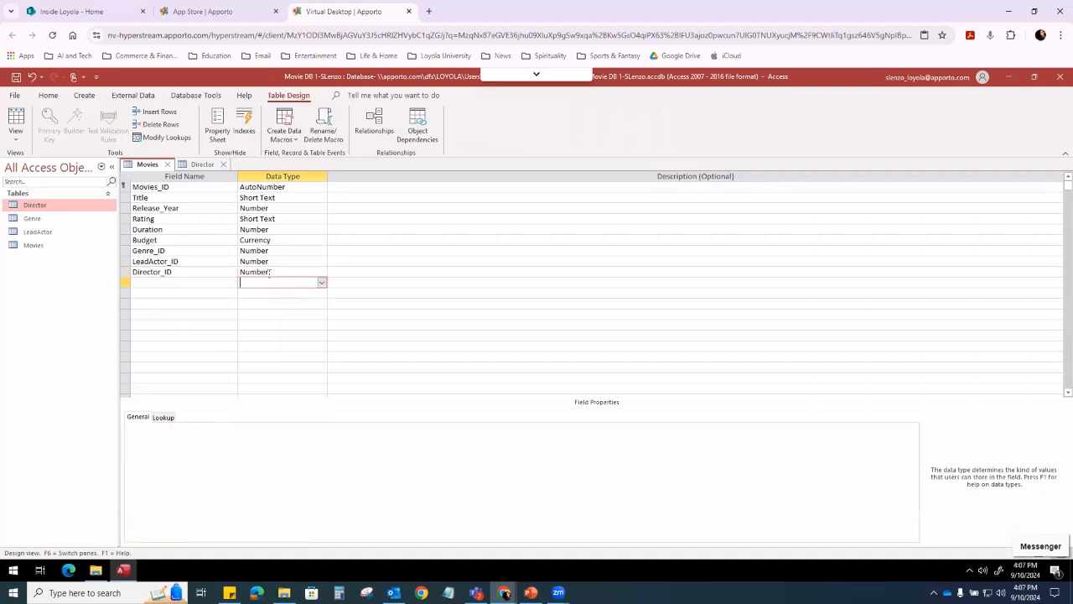
{"action": "left_click", "coordinate": [269, 274]}
{"action": "left_click", "coordinate": [167, 164]}
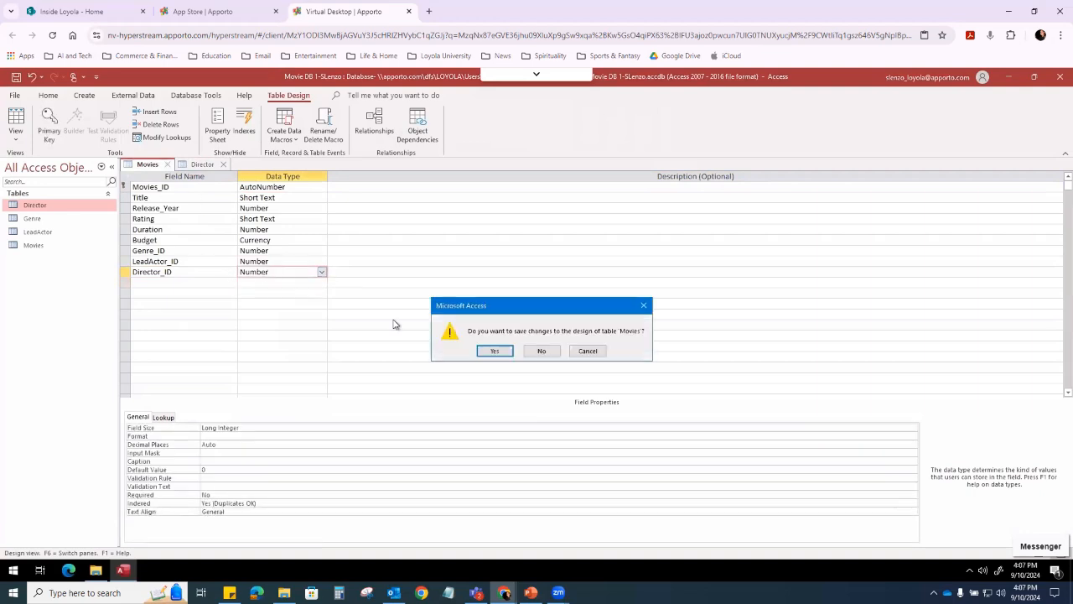
{"action": "left_click", "coordinate": [495, 351]}
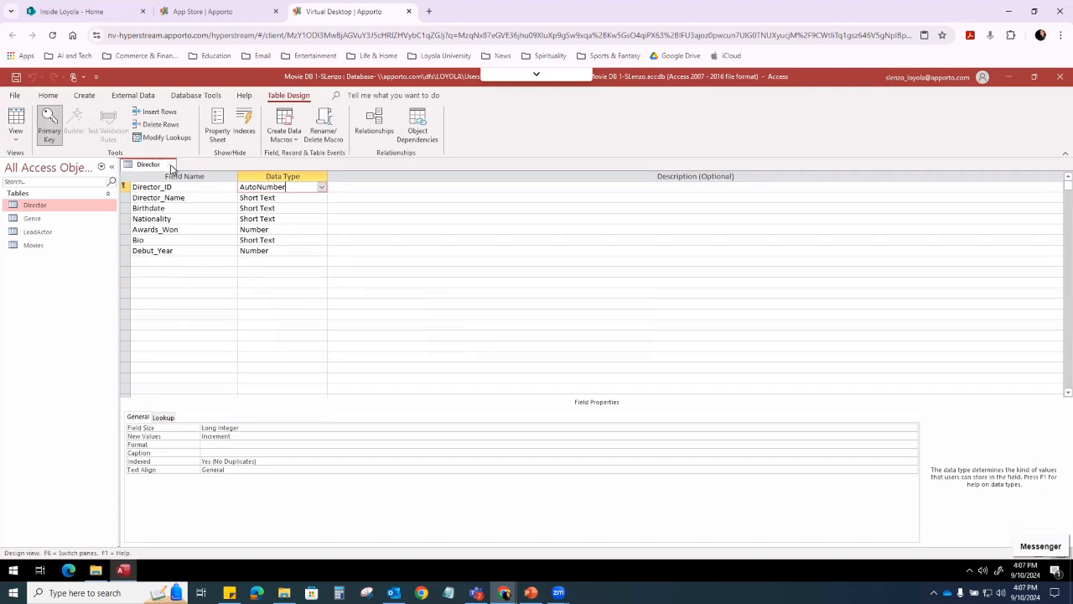
{"action": "left_click", "coordinate": [172, 166]}
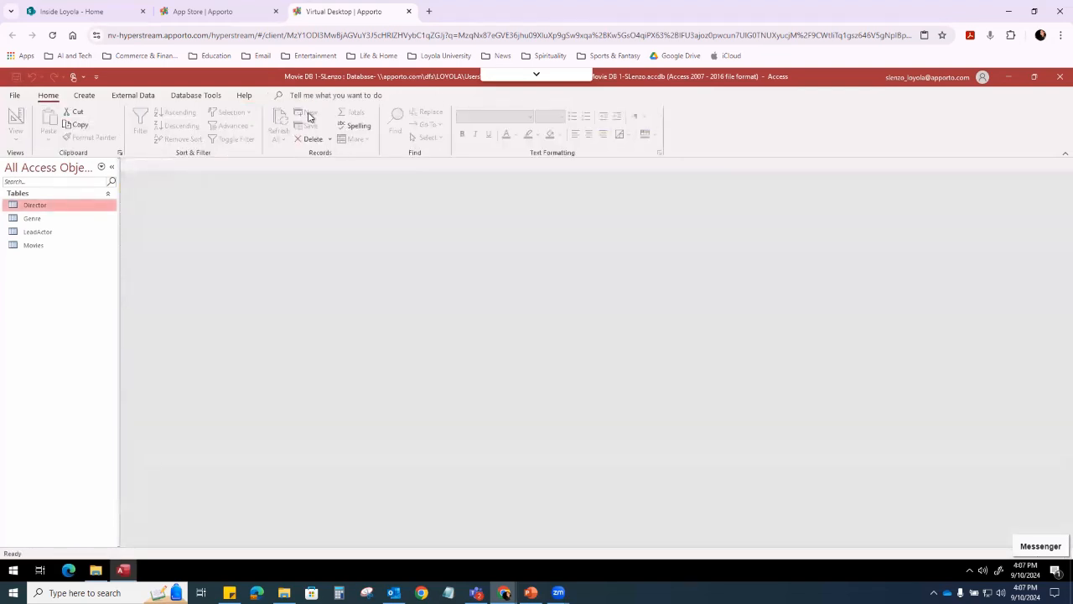
Reopen the Relationships layout and link Director_ID in Director to Director_ID in Movies with referential integrity enforced
{"action": "left_click", "coordinate": [138, 97]}
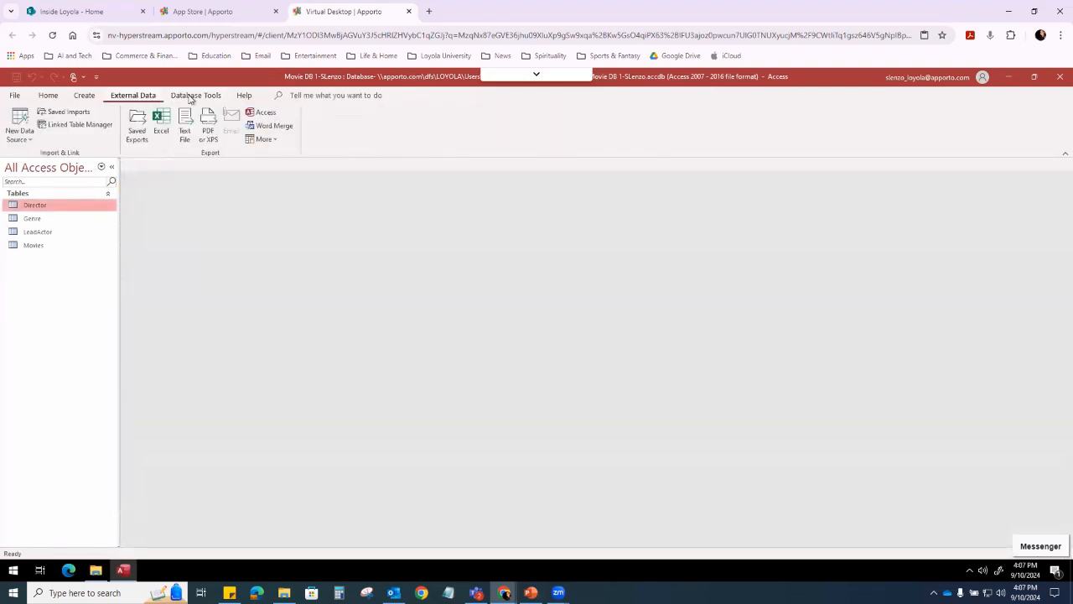
{"action": "left_click", "coordinate": [191, 98]}
{"action": "left_click", "coordinate": [149, 125]}
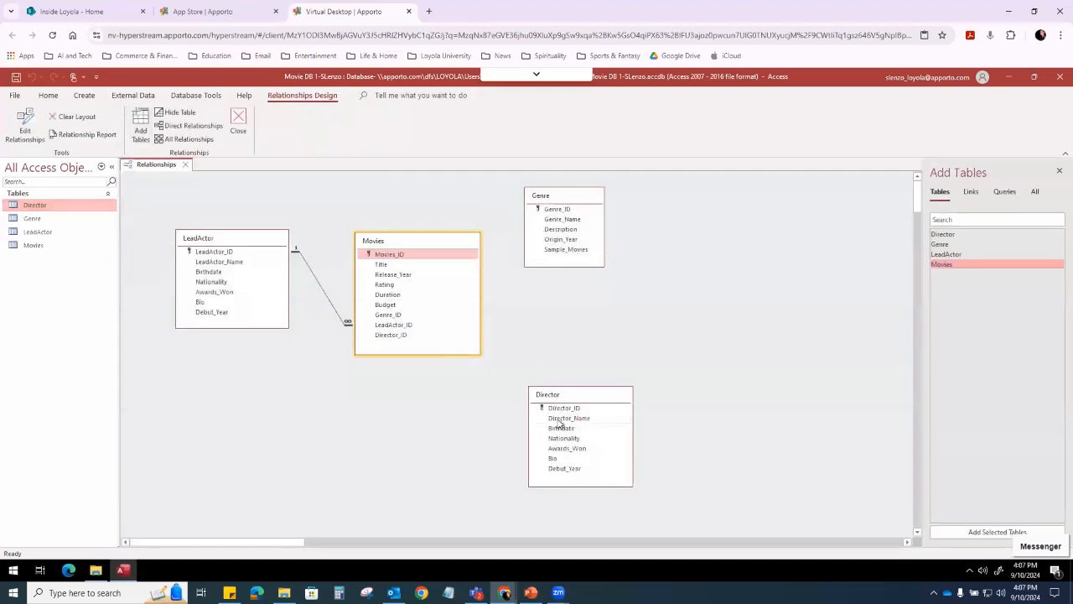
{"action": "left_click_drag", "start_coordinate": [565, 408], "coordinate": [402, 335]}
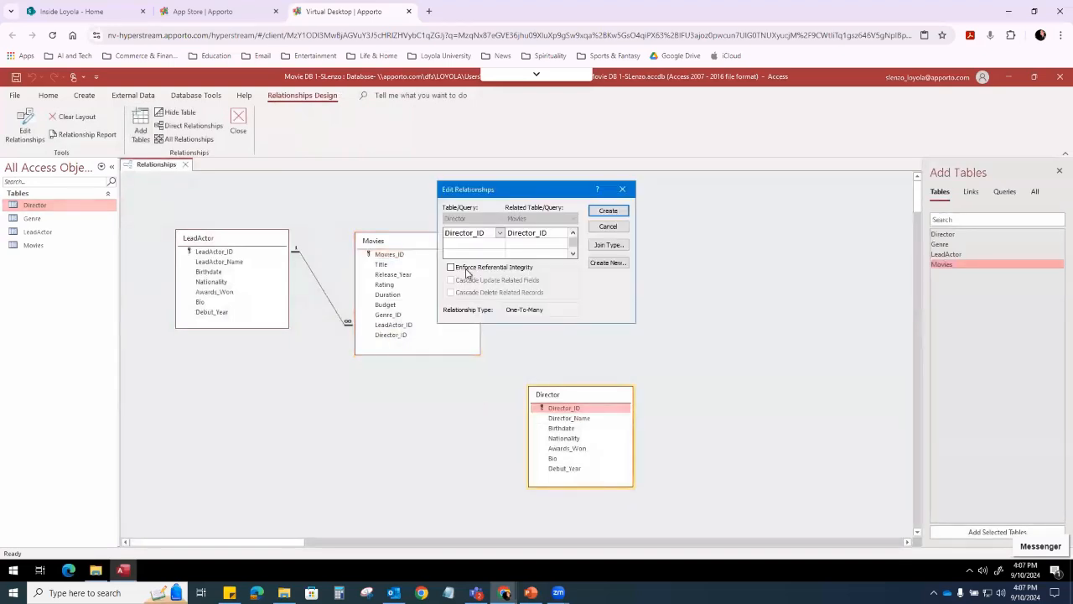
{"action": "left_click", "coordinate": [467, 269]}
{"action": "left_click", "coordinate": [608, 210]}
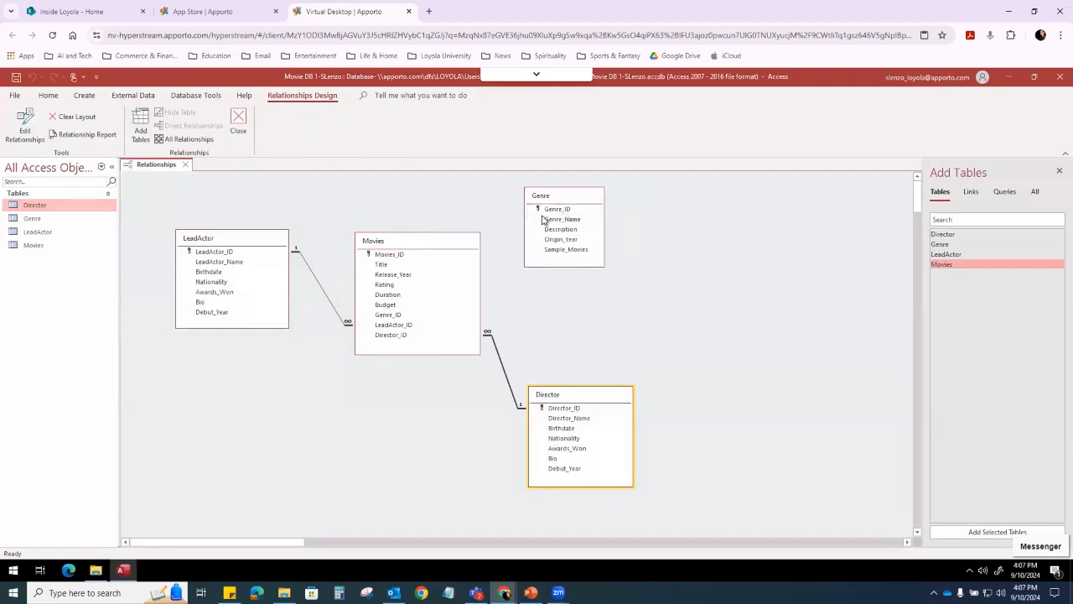
Try to link Genre_ID in Genre to Genre_ID in Movies with referential integrity enforced
{"action": "left_click_drag", "start_coordinate": [545, 211], "coordinate": [394, 315]}
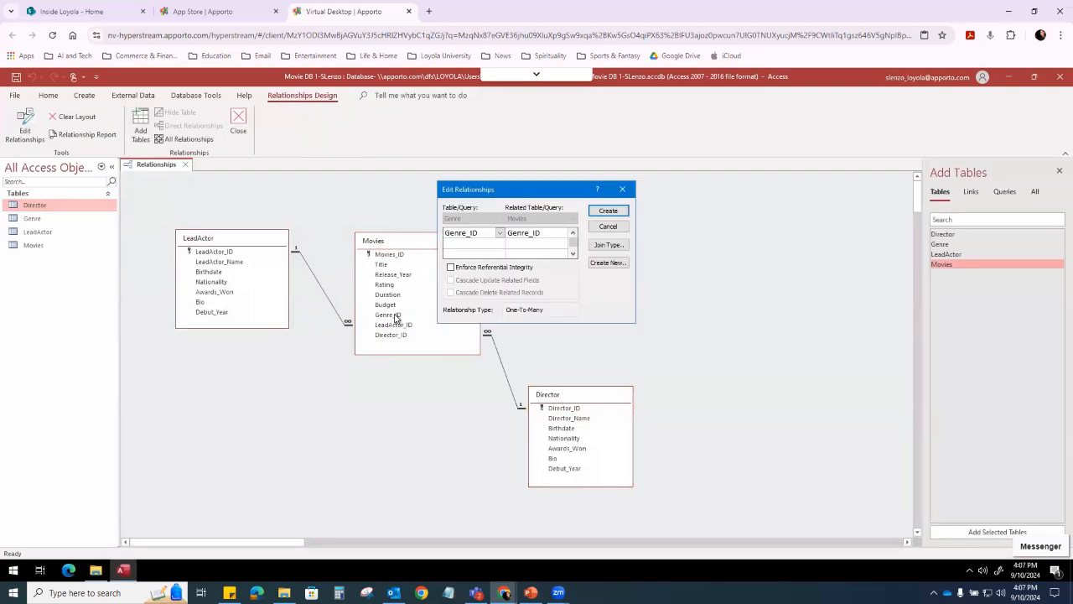
{"action": "left_click", "coordinate": [451, 268]}
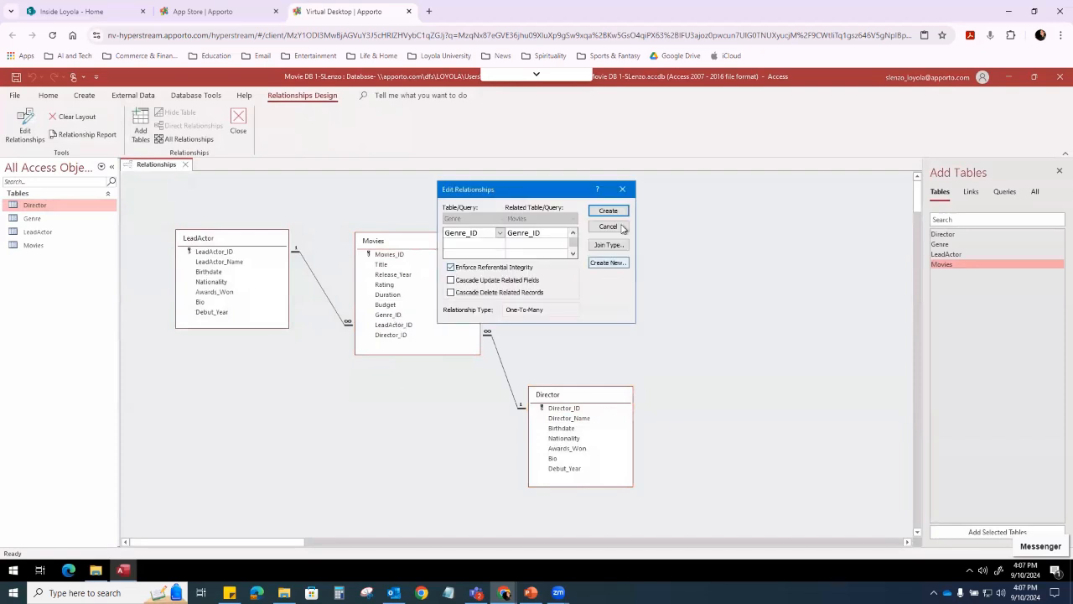
{"action": "left_click", "coordinate": [610, 211]}
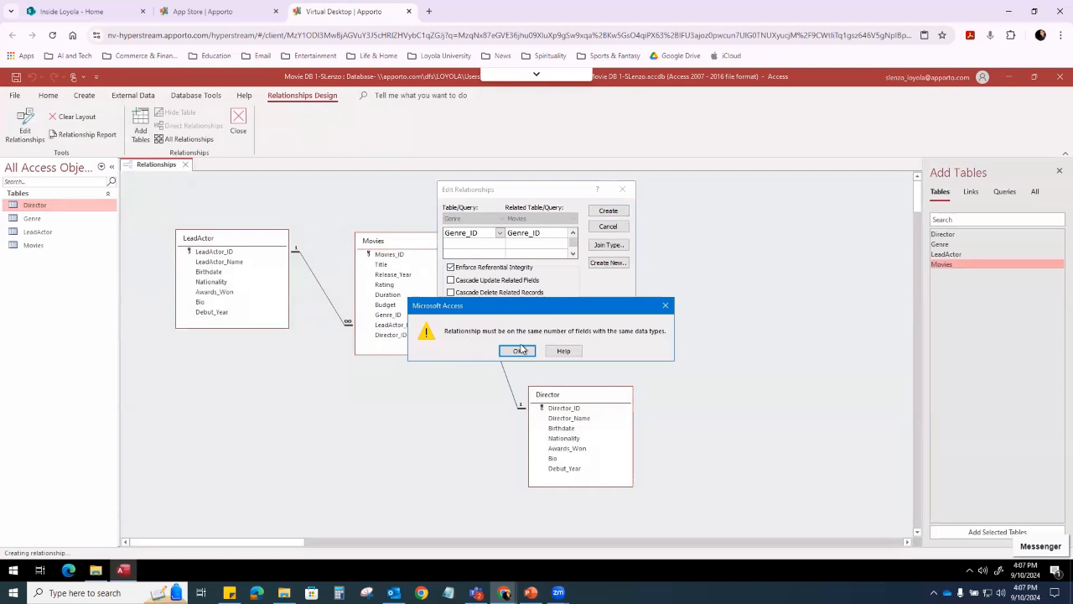
{"action": "left_click", "coordinate": [665, 308]}
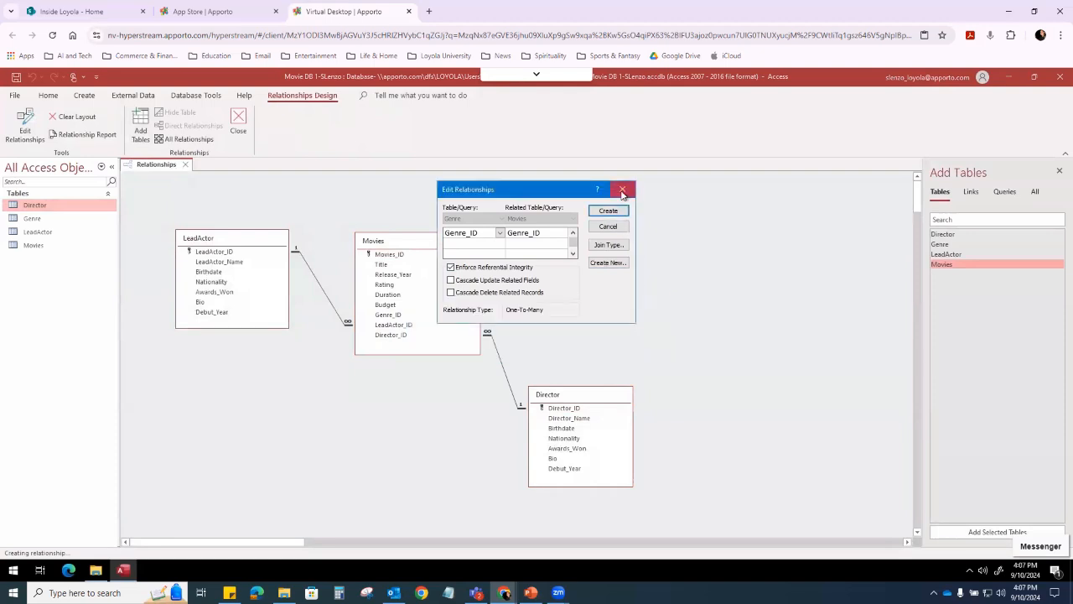
{"action": "left_click", "coordinate": [622, 190]}
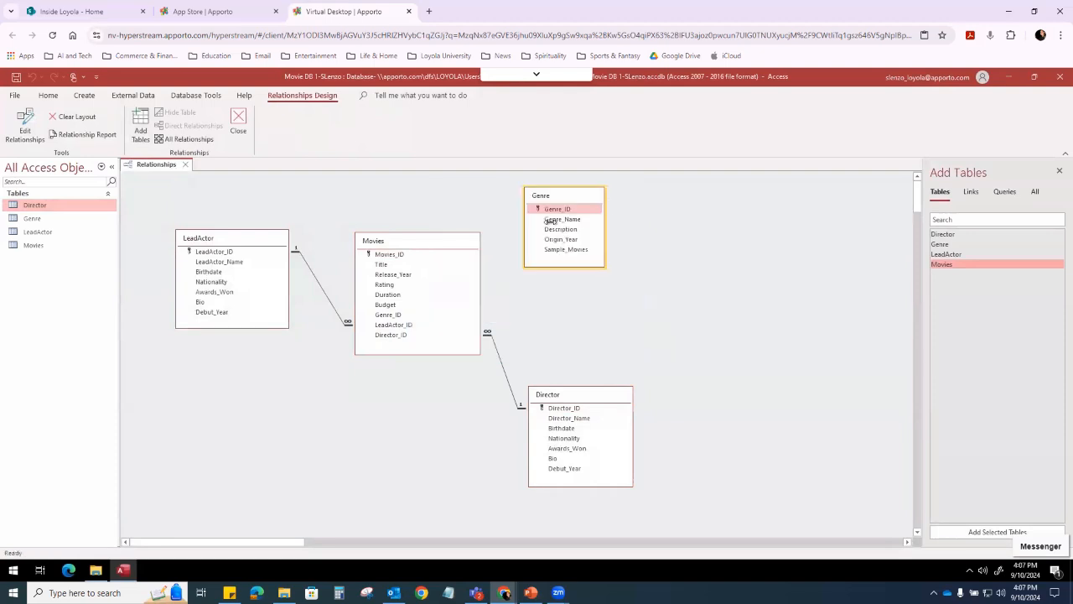
Close the Relationships layout and open the Movies and Genre tables in Design view
{"action": "left_click", "coordinate": [185, 164]}
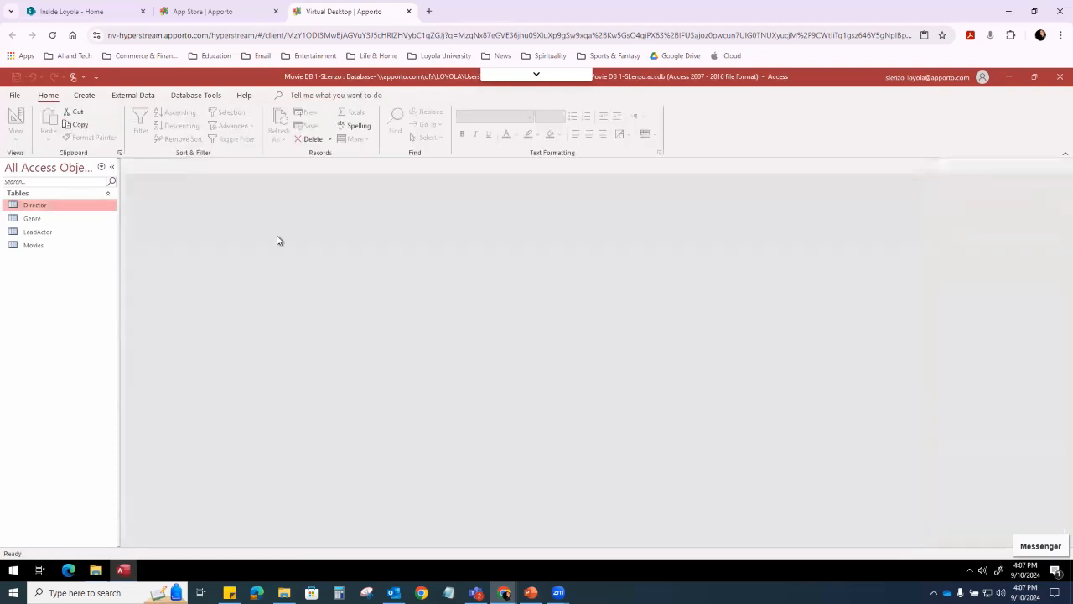
{"action": "double_click", "coordinate": [33, 245]}
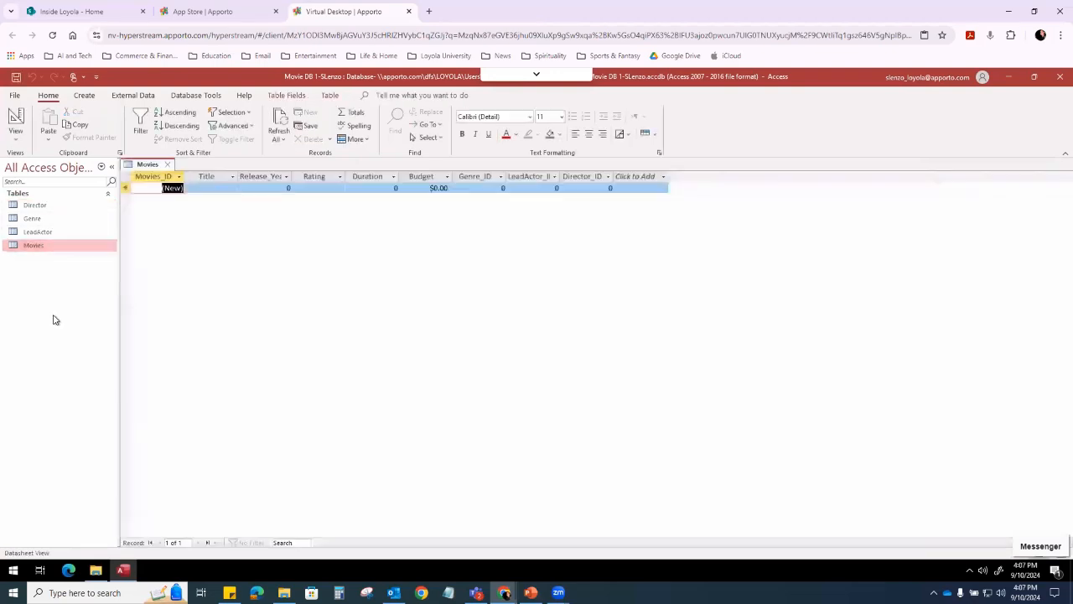
{"action": "left_click", "coordinate": [27, 220]}
{"action": "double_click", "coordinate": [28, 219]}
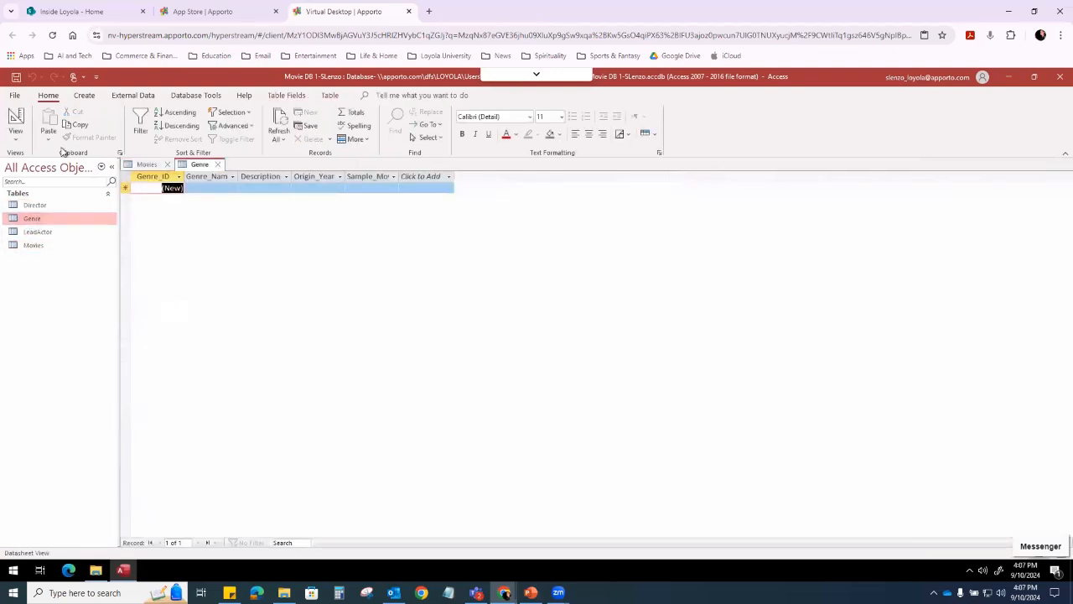
{"action": "left_click", "coordinate": [15, 122]}
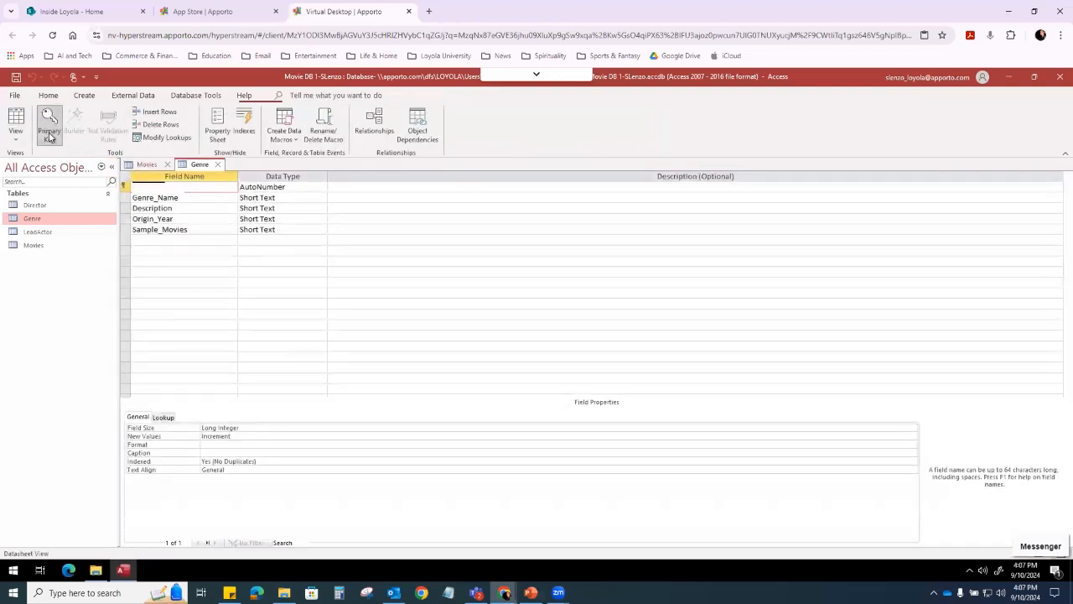
{"action": "left_click", "coordinate": [147, 165]}
{"action": "left_click", "coordinate": [15, 121]}
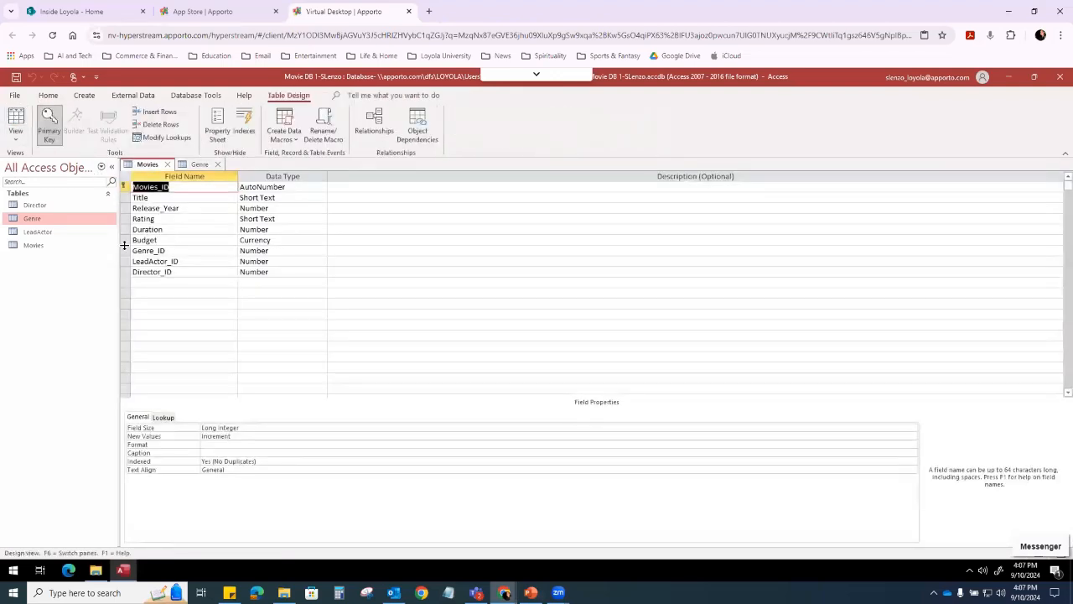
Compare the Genre_ID field's data type in the Movies design with the one in the Genre design
{"action": "left_click", "coordinate": [124, 250]}
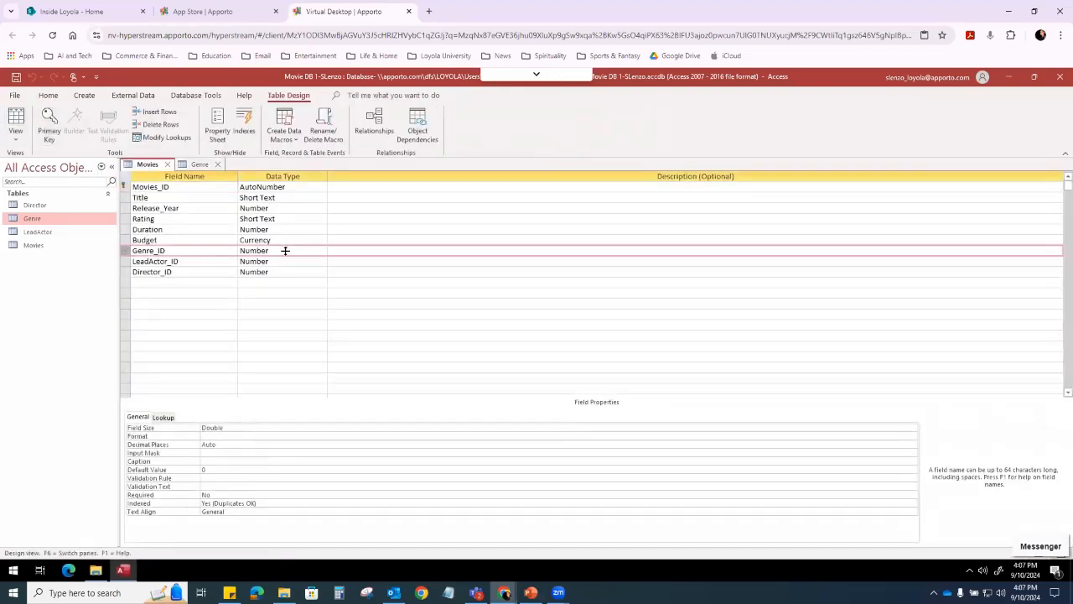
{"action": "left_click", "coordinate": [198, 164]}
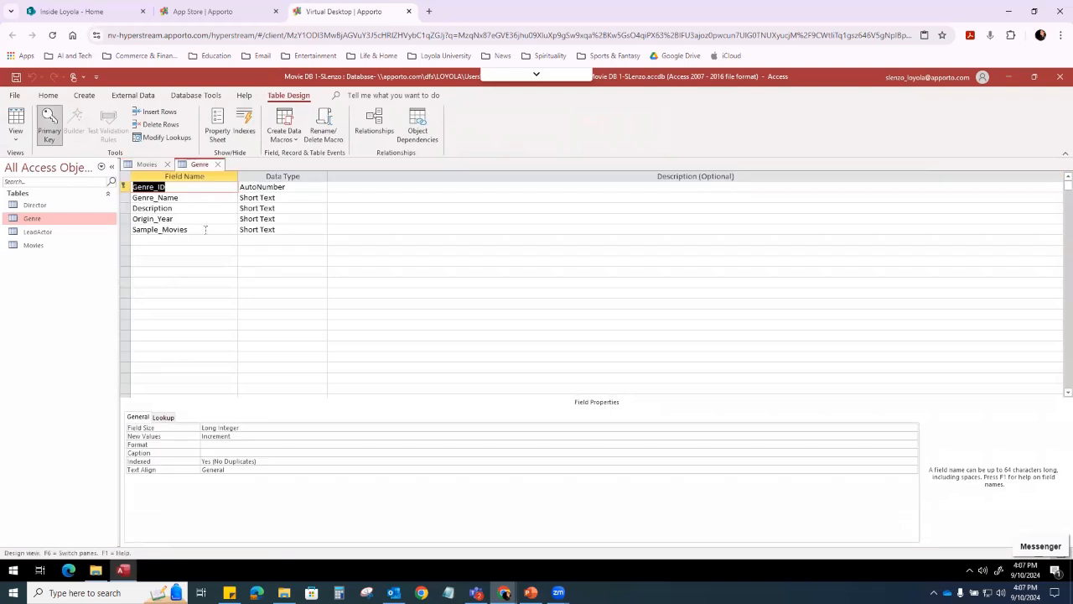
{"action": "left_click", "coordinate": [124, 186]}
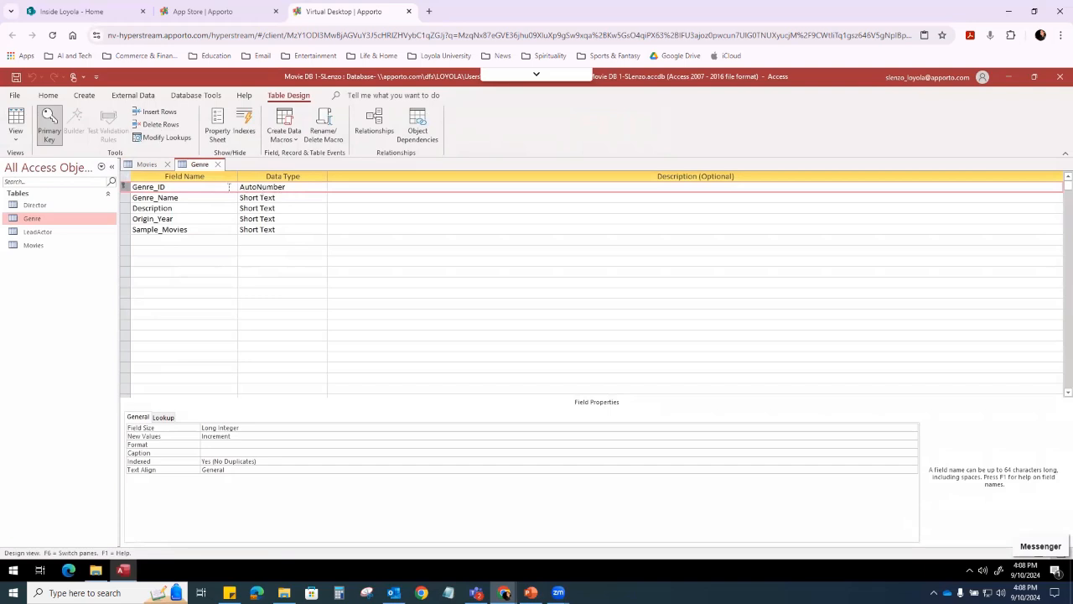
{"action": "left_click", "coordinate": [147, 164]}
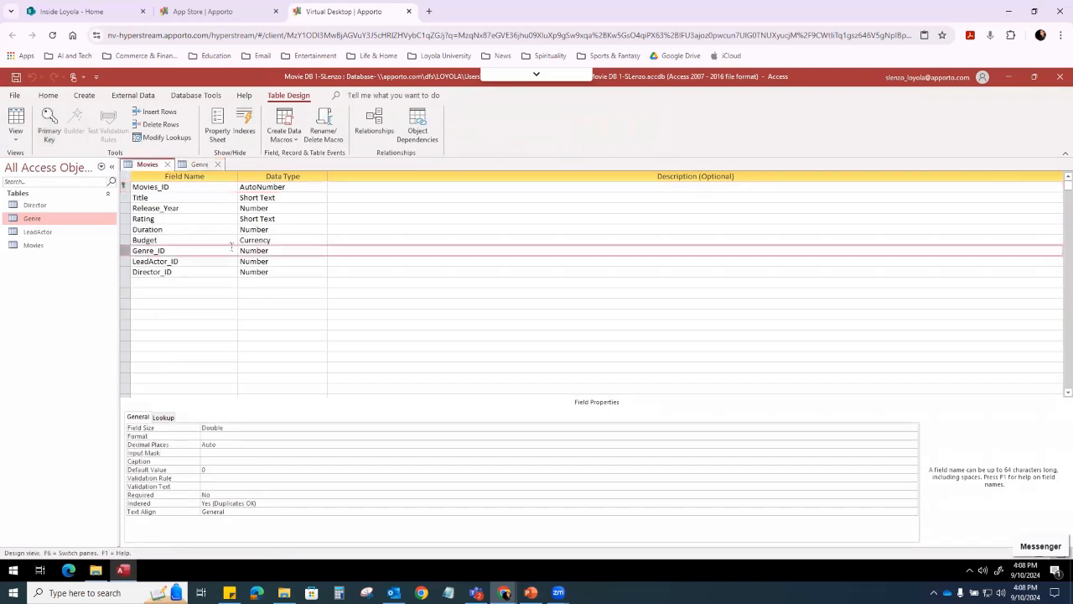
{"action": "left_click", "coordinate": [198, 165]}
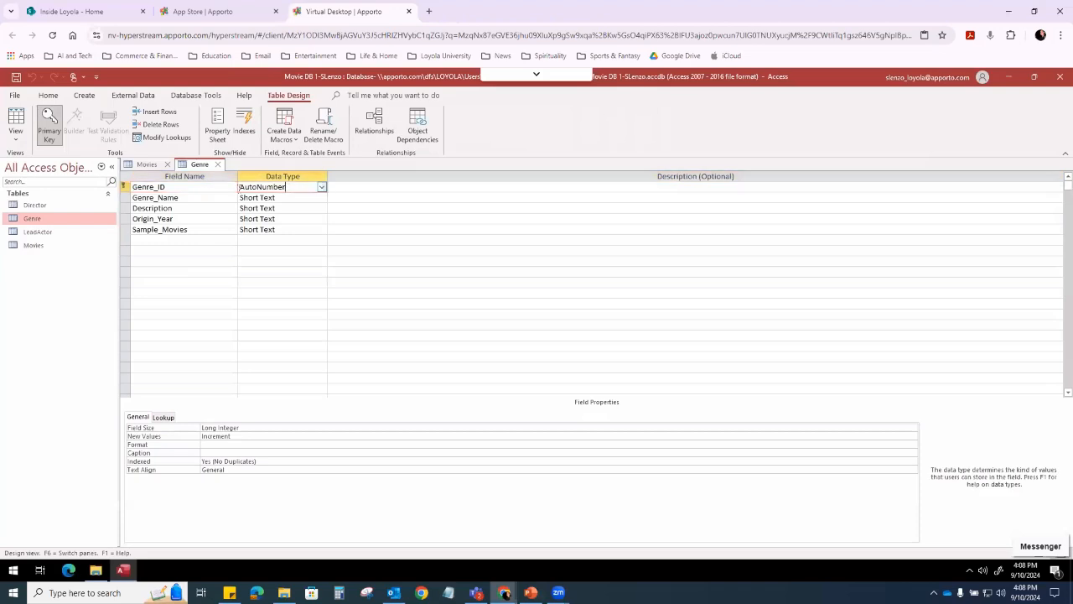
Examine the Field Size property of Genre_ID in the Genre table
{"action": "left_click", "coordinate": [165, 186]}
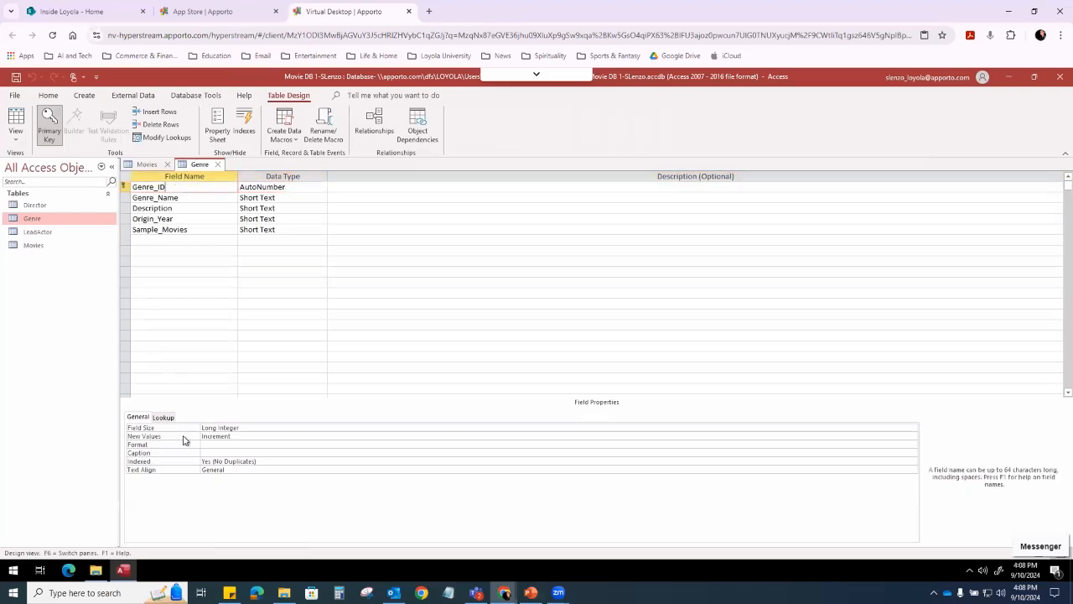
{"action": "left_click", "coordinate": [245, 428]}
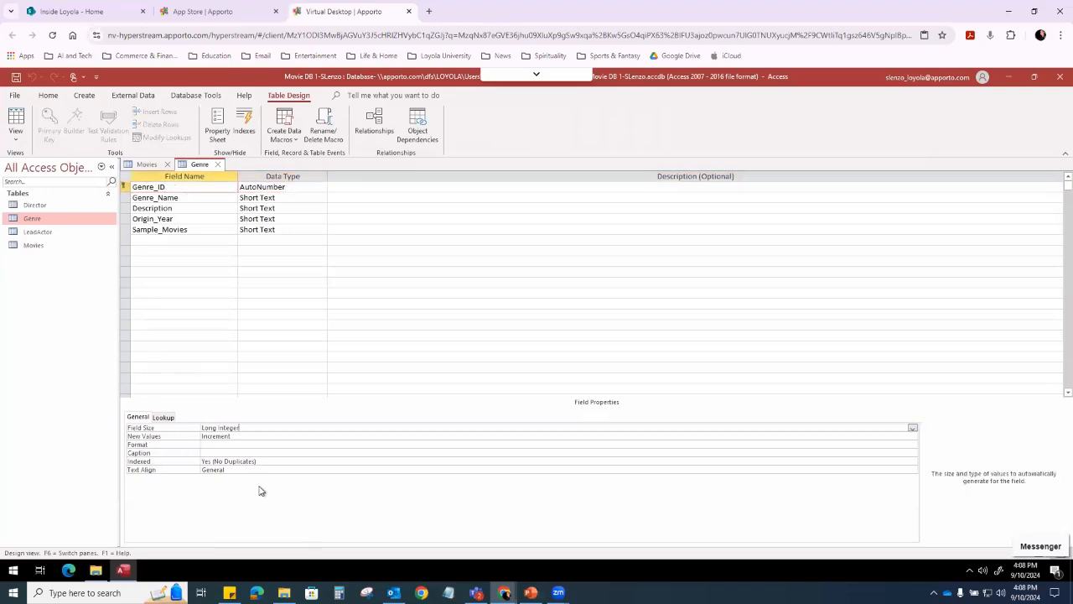
{"action": "key", "text": "shift+Left"}
{"action": "key", "text": "shift+Left"}
{"action": "key", "text": "shift+Left"}
{"action": "key", "text": "shift+Left"}
{"action": "key", "text": "shift+Left"}
{"action": "key", "text": "shift+Left"}
{"action": "key", "text": "shift+Left"}
{"action": "key", "text": "shift+Left"}
{"action": "key", "text": "shift+Left"}
{"action": "key", "text": "shift+Left"}
{"action": "key", "text": "shift+Left"}
{"action": "key", "text": "shift+Left"}
Check the Field Size and data type of Genre_ID in Movies against Genre_ID in the Genre table
{"action": "left_click", "coordinate": [147, 164]}
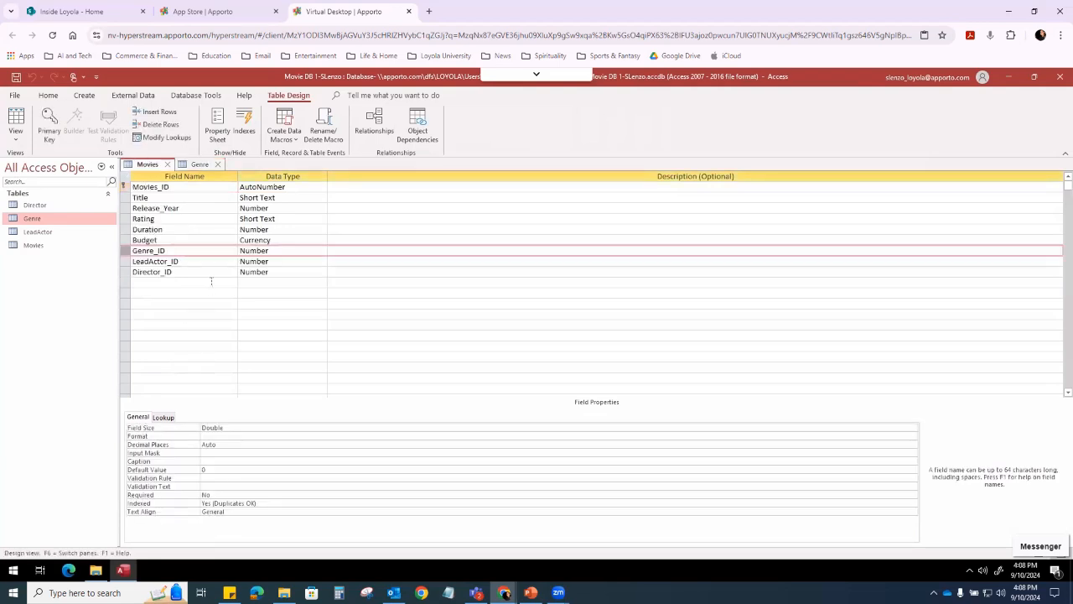
{"action": "left_click", "coordinate": [237, 428]}
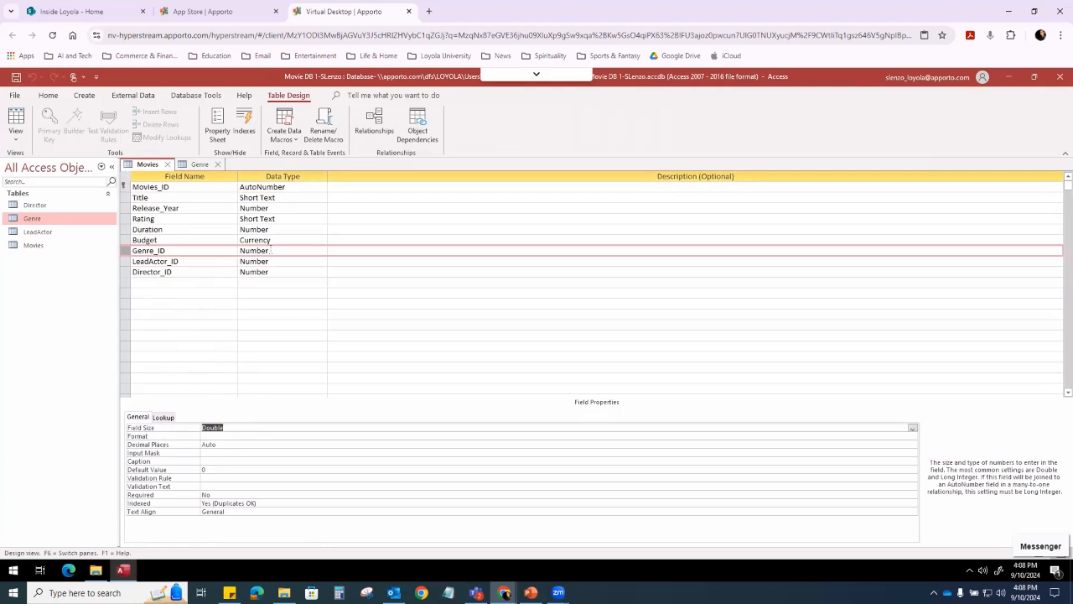
{"action": "left_click", "coordinate": [270, 251]}
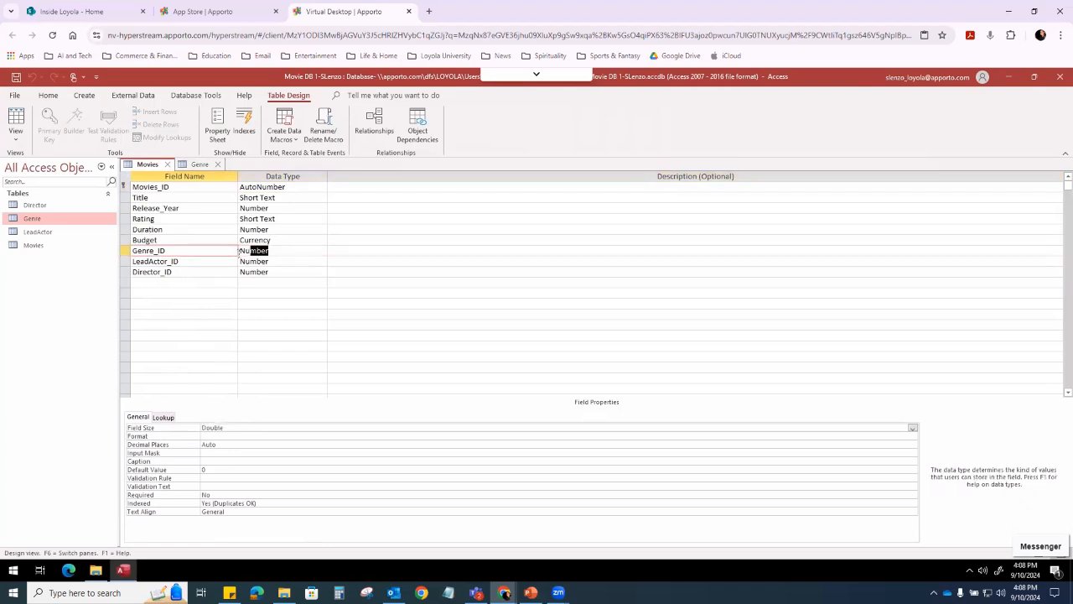
{"action": "left_click", "coordinate": [171, 429]}
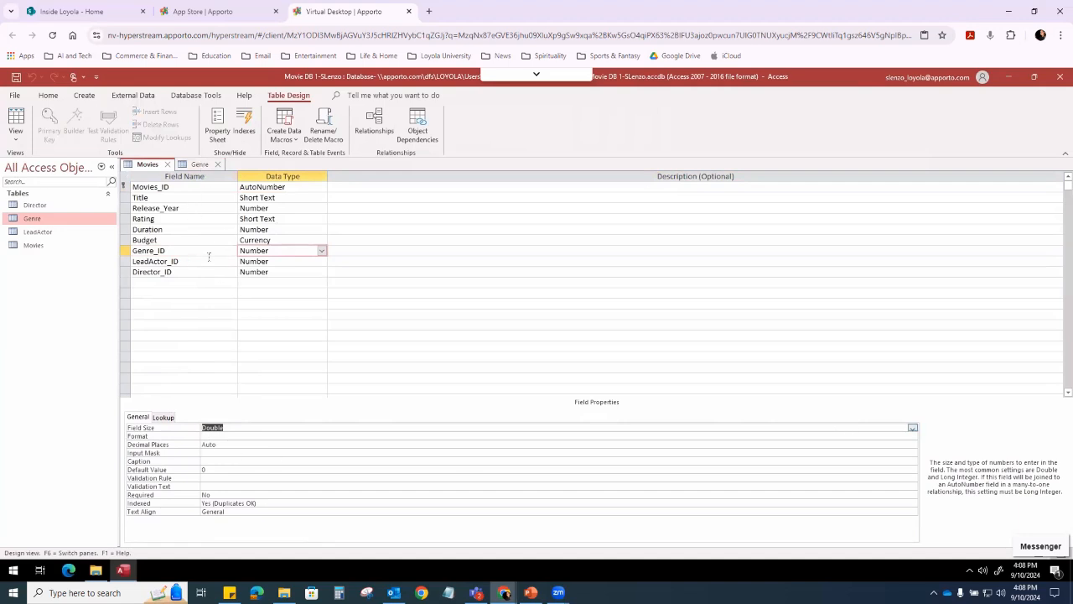
{"action": "left_click", "coordinate": [198, 166]}
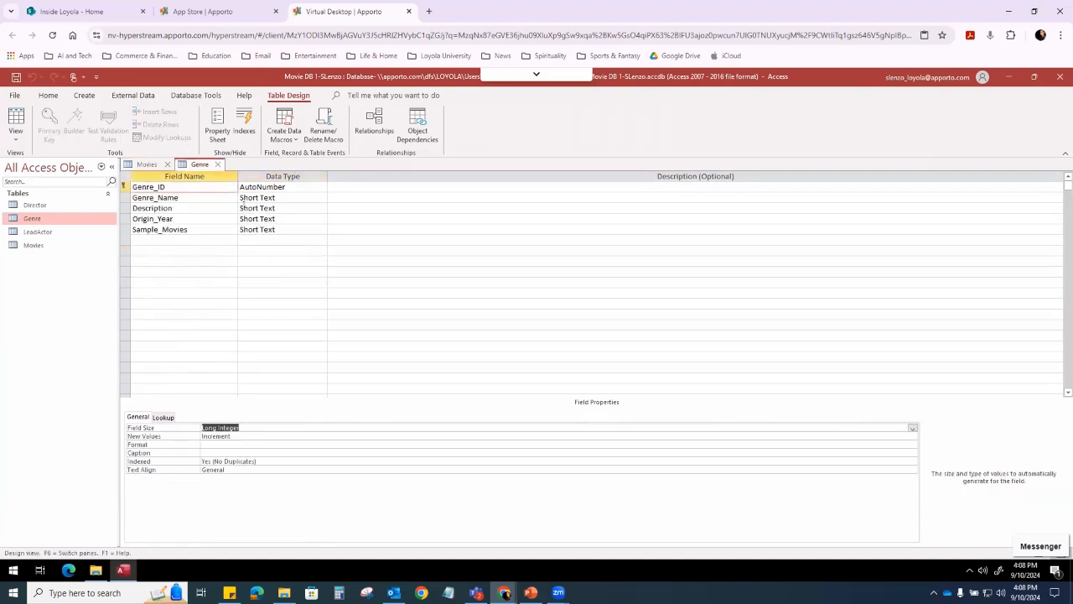
{"action": "left_click", "coordinate": [259, 186]}
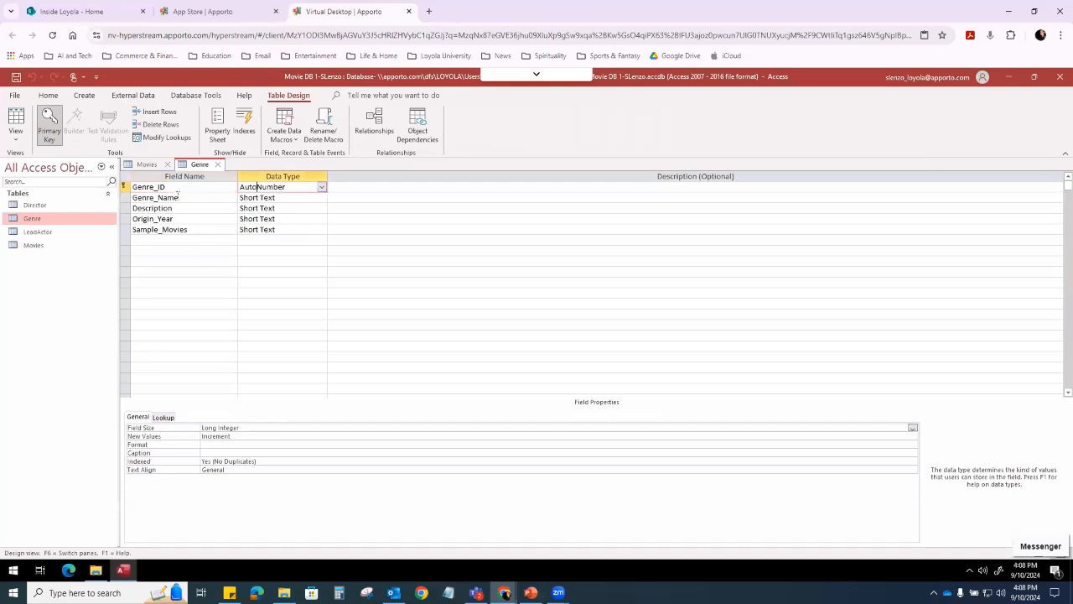
Set the Field Size of Genre_ID in the Movies table to Long Integer
{"action": "left_click", "coordinate": [149, 164]}
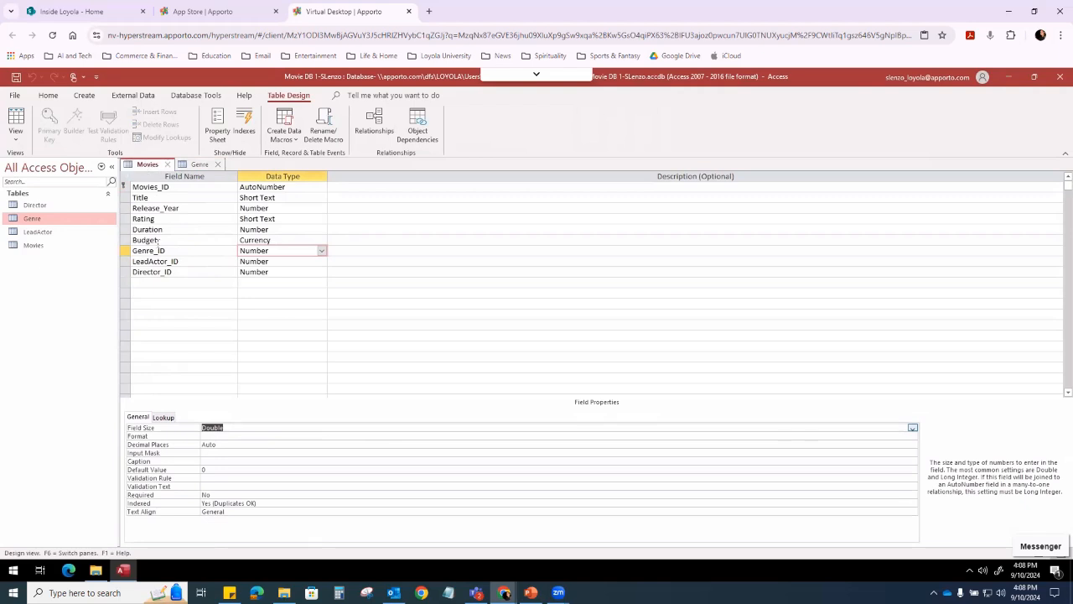
{"action": "left_click", "coordinate": [267, 250]}
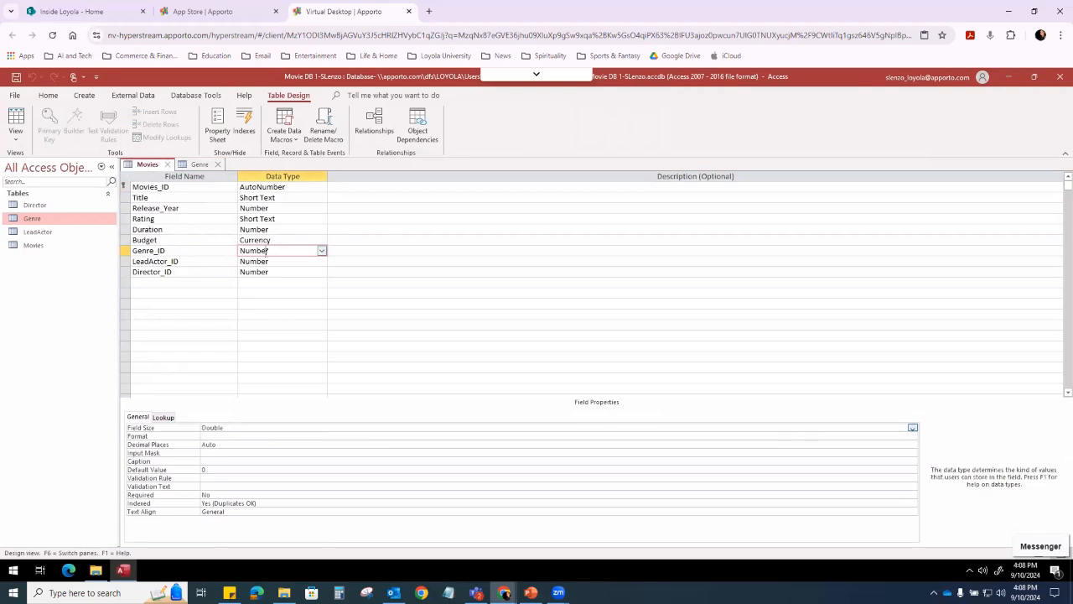
{"action": "left_click", "coordinate": [231, 427]}
{"action": "left_click", "coordinate": [186, 428]}
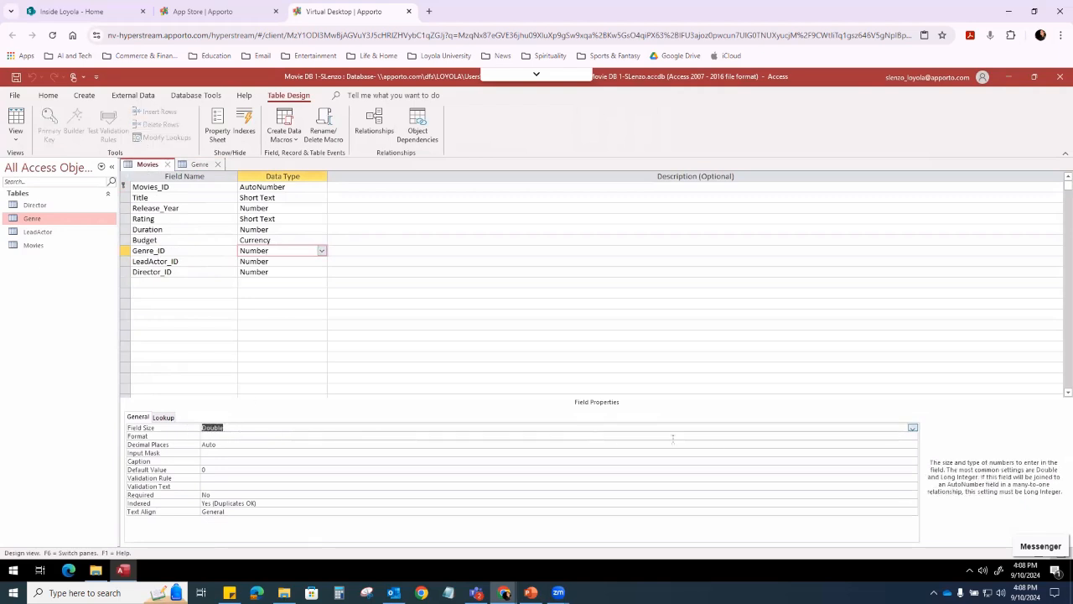
{"action": "left_click", "coordinate": [913, 428]}
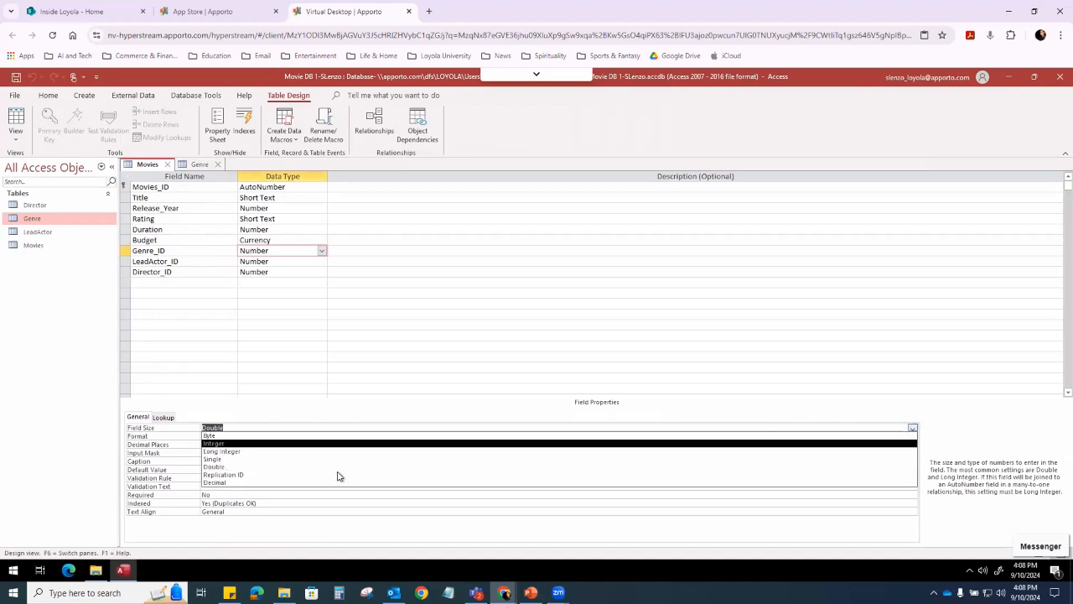
{"action": "left_click", "coordinate": [232, 448]}
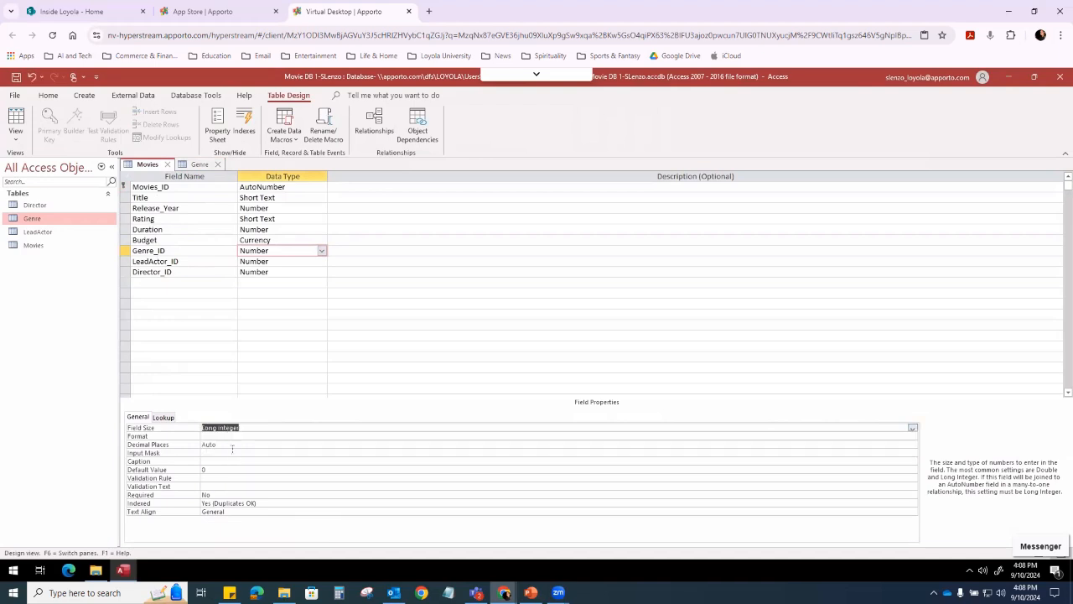
{"action": "left_click", "coordinate": [255, 362]}
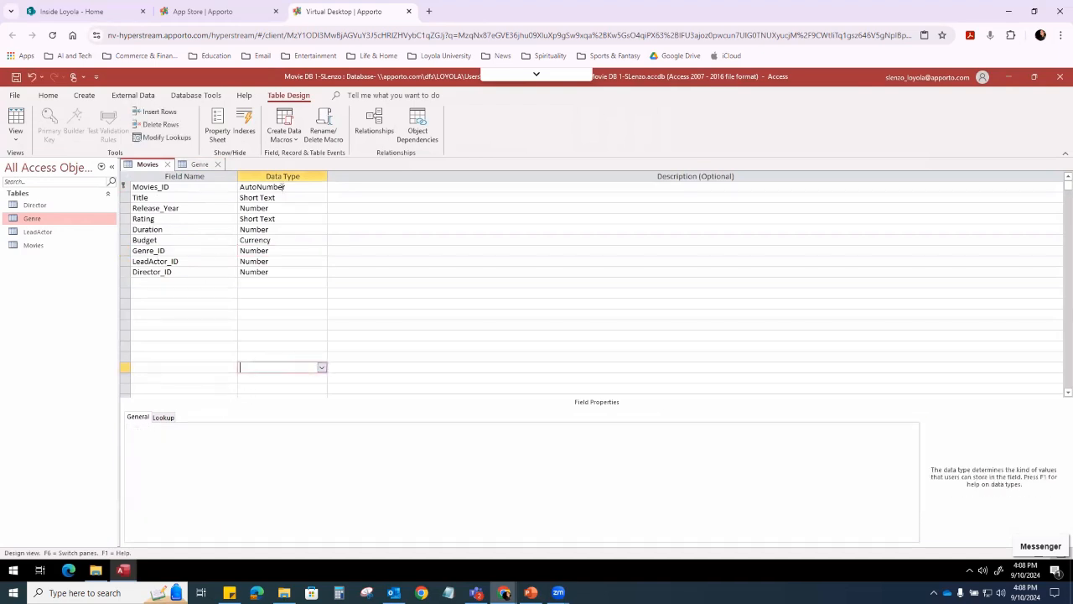
{"action": "left_click", "coordinate": [256, 250]}
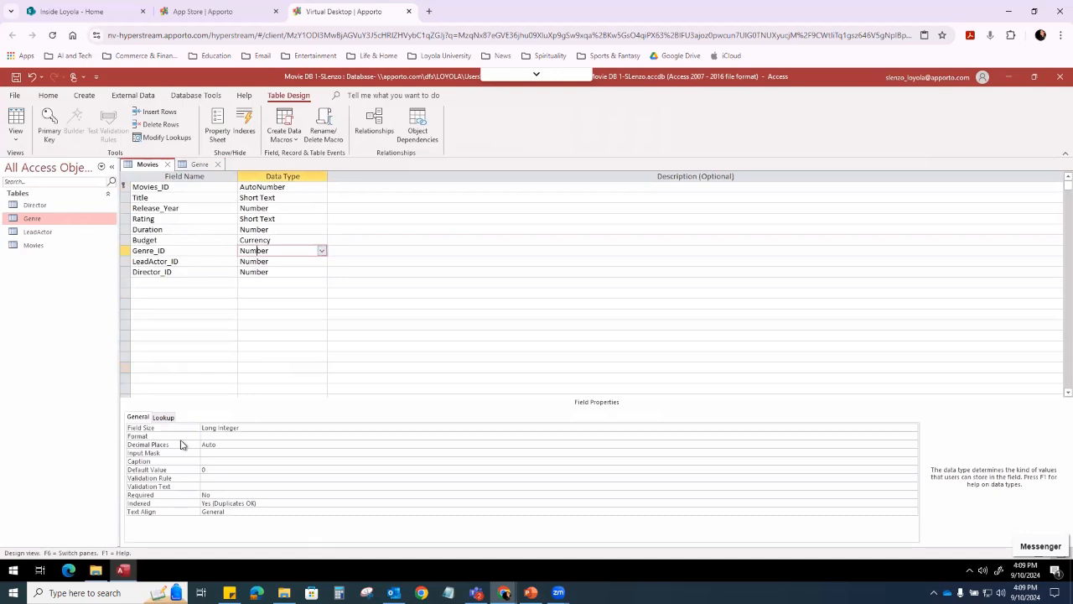
Close the Genre and Movies tables, saving the design change to Movies
{"action": "left_click", "coordinate": [200, 164]}
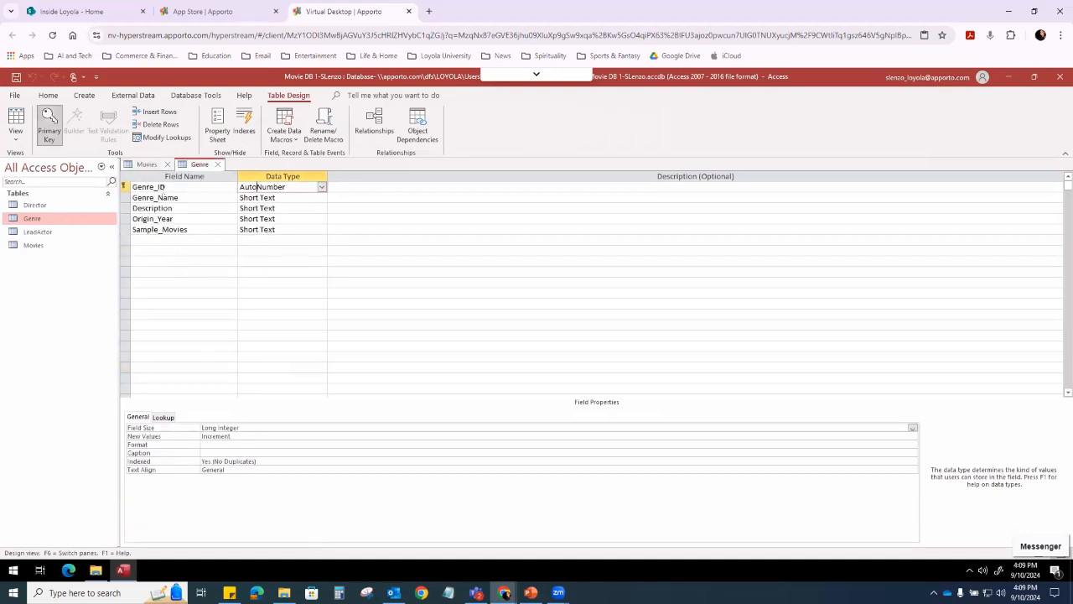
{"action": "left_click", "coordinate": [218, 165]}
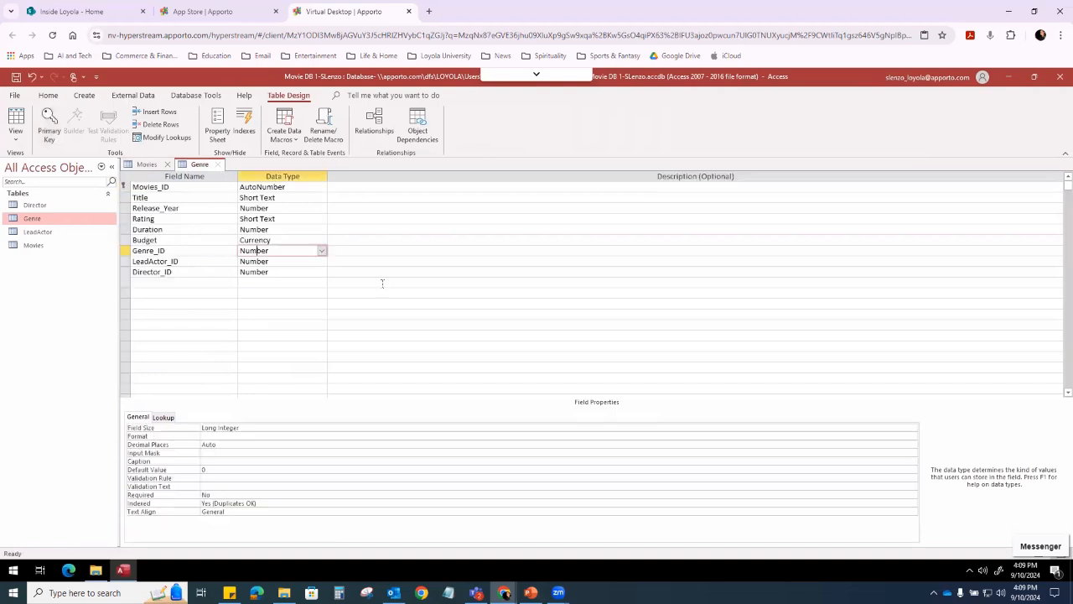
{"action": "left_click", "coordinate": [168, 164]}
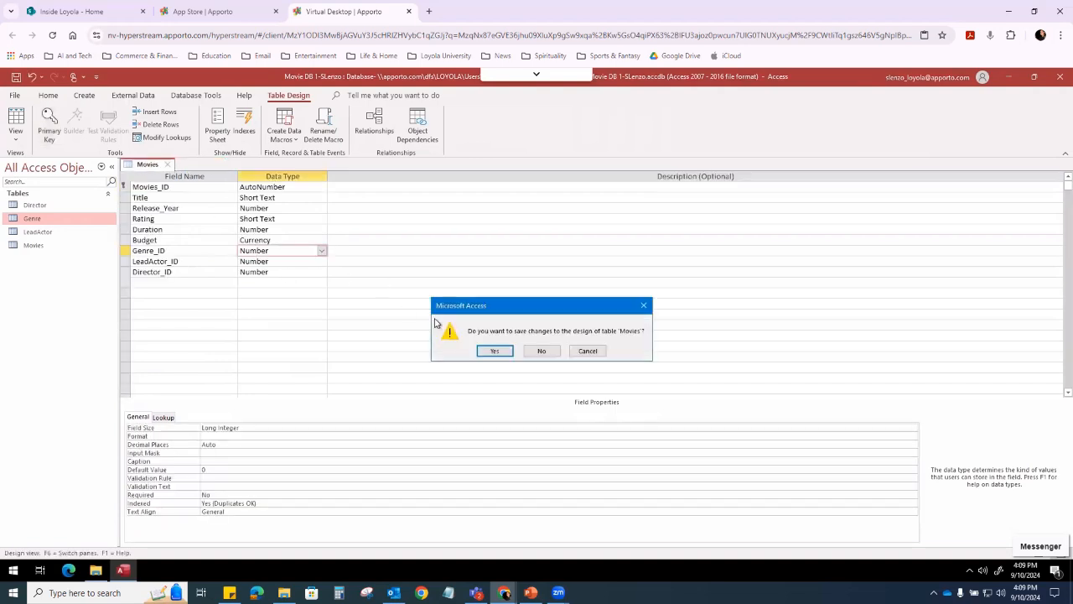
{"action": "left_click", "coordinate": [495, 351]}
Reopen the Relationships layout and link Genre_ID in Genre to Genre_ID in Movies with referential integrity enforced
{"action": "left_click", "coordinate": [130, 96]}
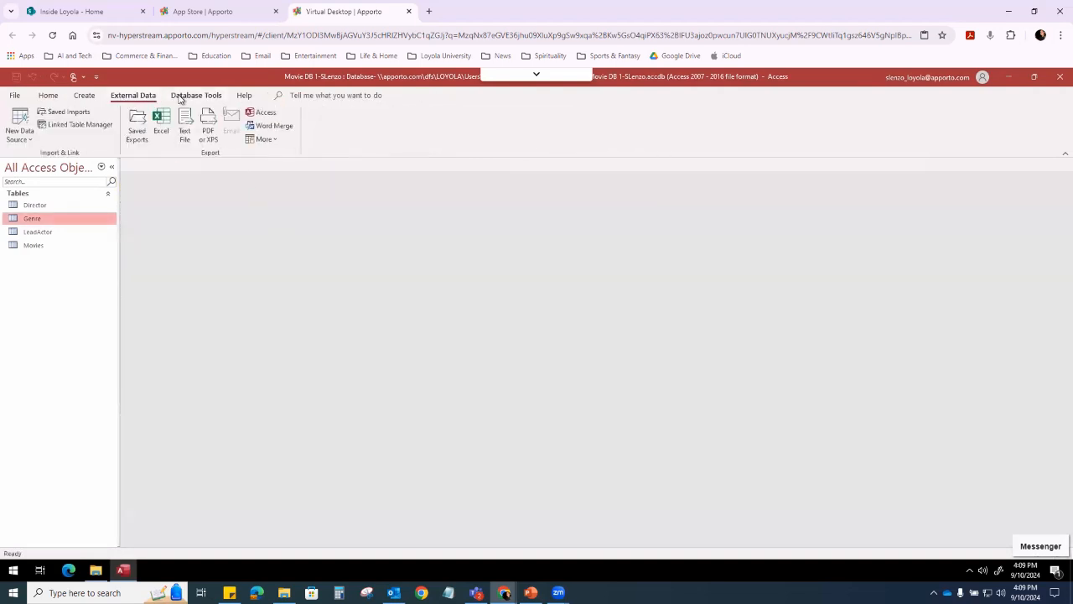
{"action": "left_click", "coordinate": [196, 94]}
{"action": "left_click", "coordinate": [136, 121]}
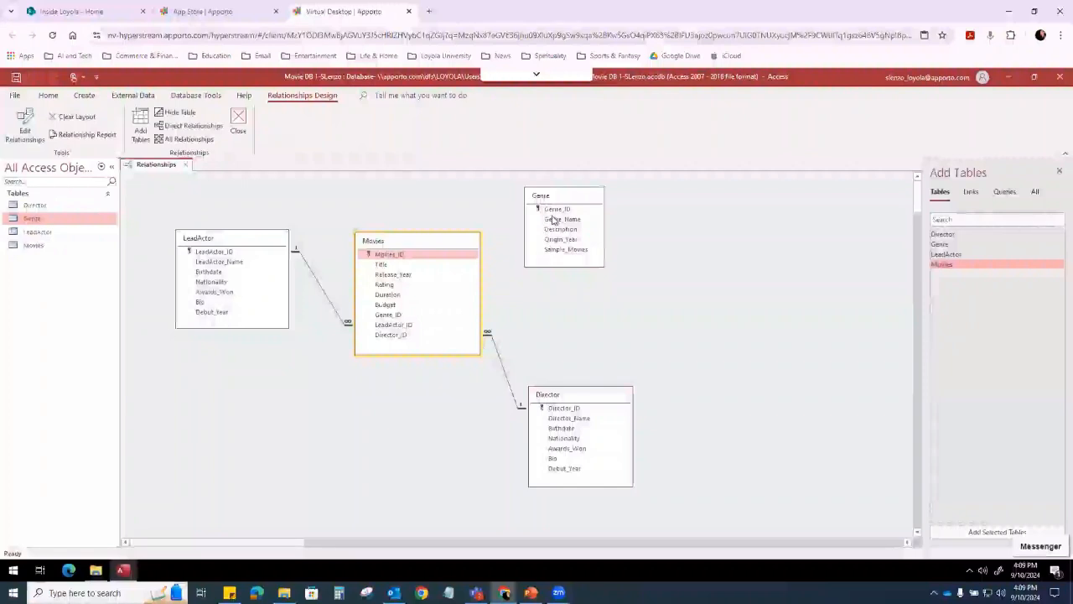
{"action": "left_click_drag", "start_coordinate": [554, 210], "coordinate": [398, 319]}
{"action": "left_click", "coordinate": [451, 267]}
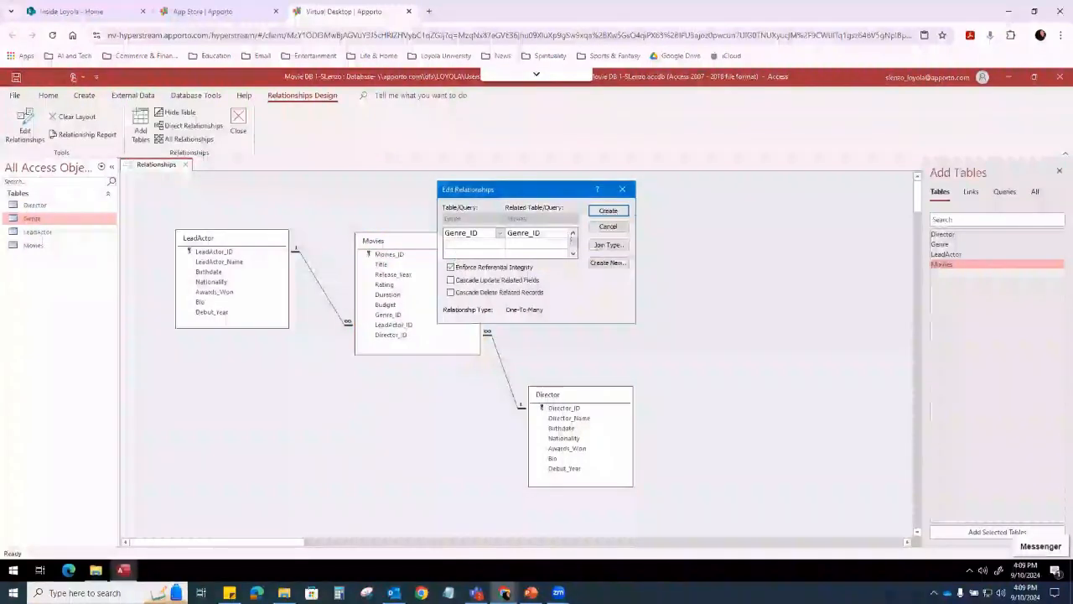
{"action": "left_click", "coordinate": [608, 210]}
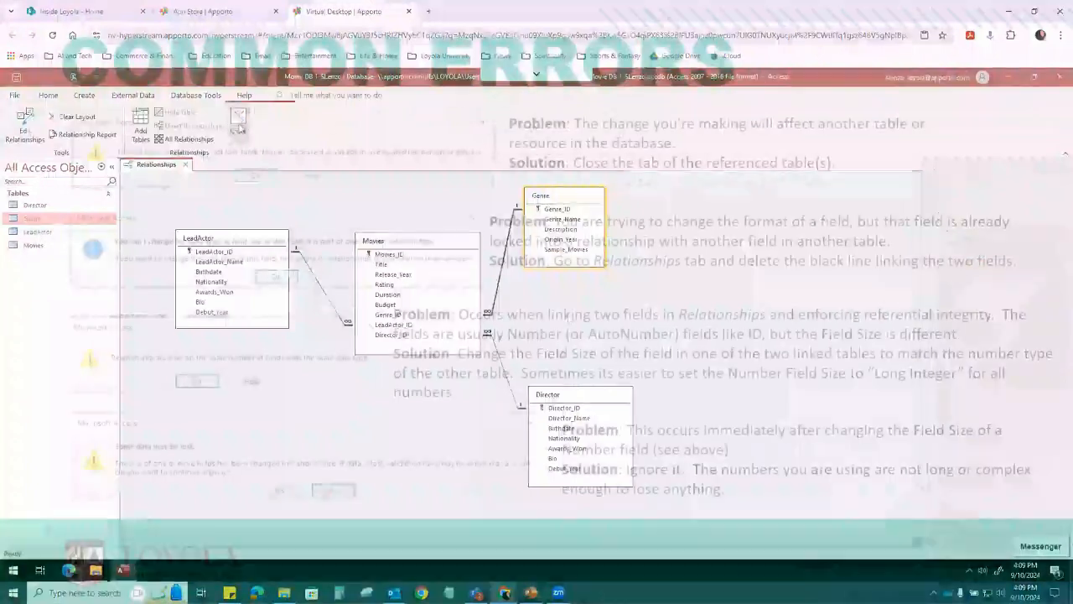